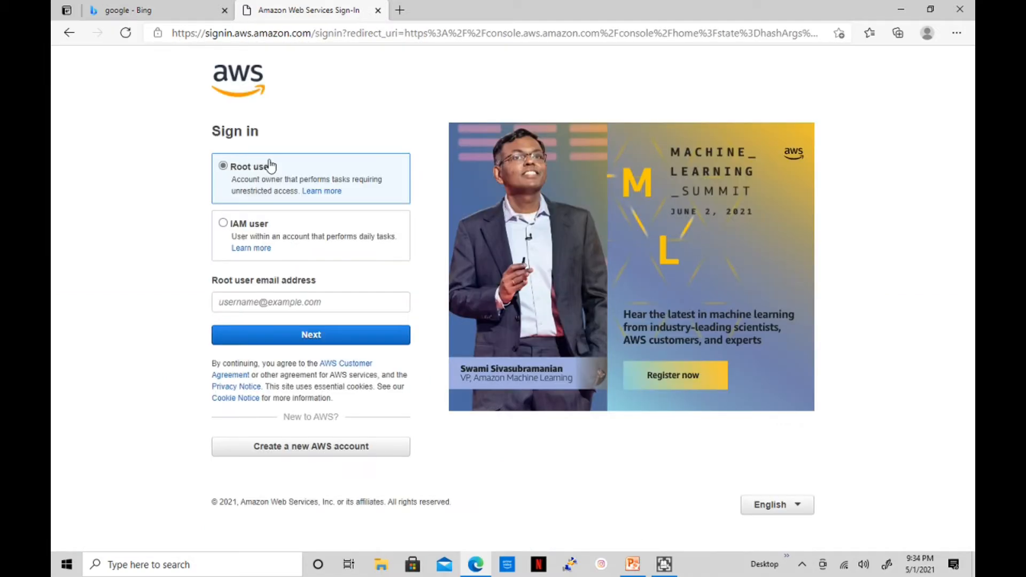
Enter the root user's e-mail address on the sign-in page and continue
{"action": "left_click", "coordinate": [279, 297]}
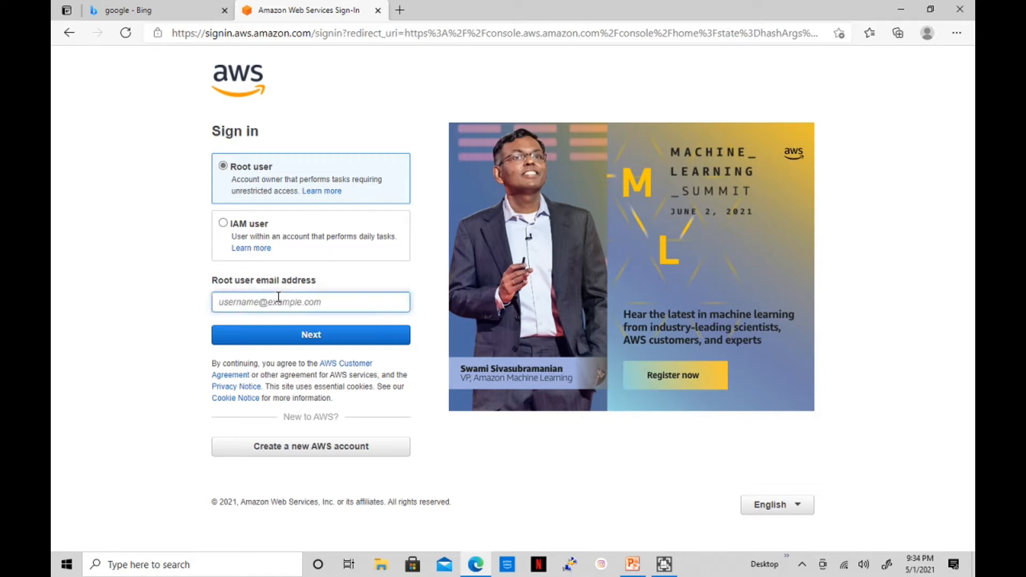
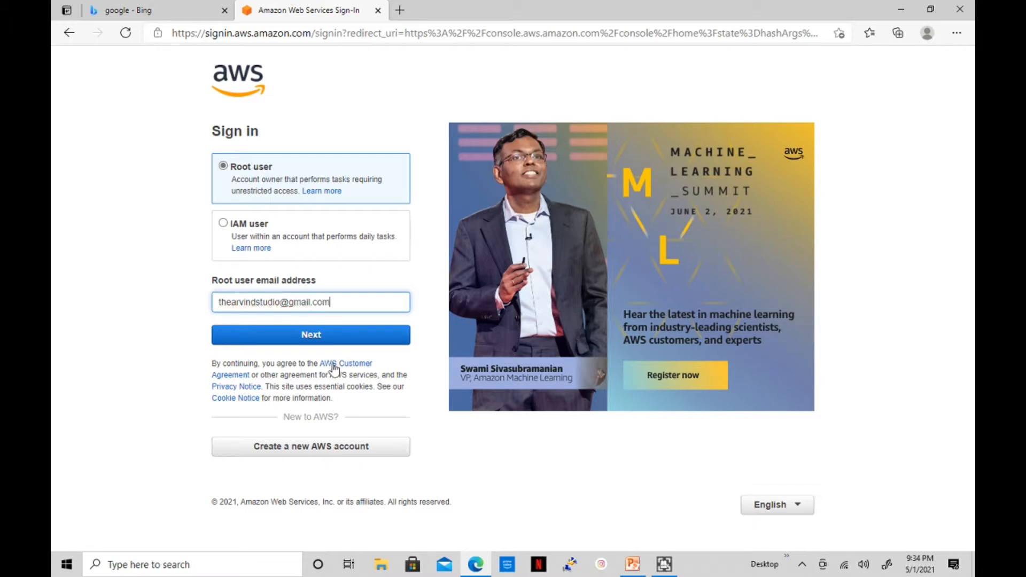
{"action": "left_click", "coordinate": [311, 335]}
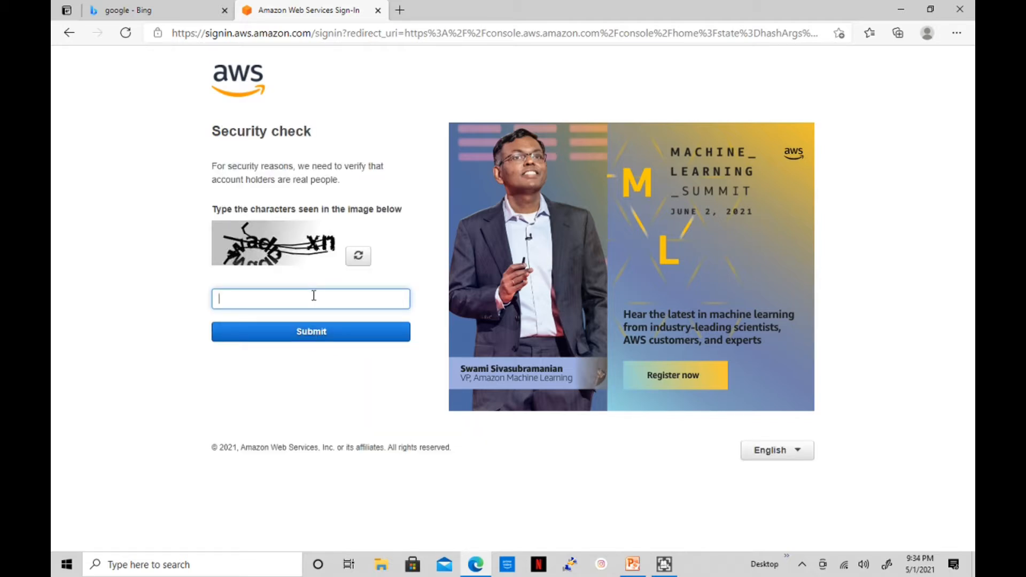
Pass the security check with a refreshed captcha, then sign in with the account password
{"action": "left_click", "coordinate": [359, 256]}
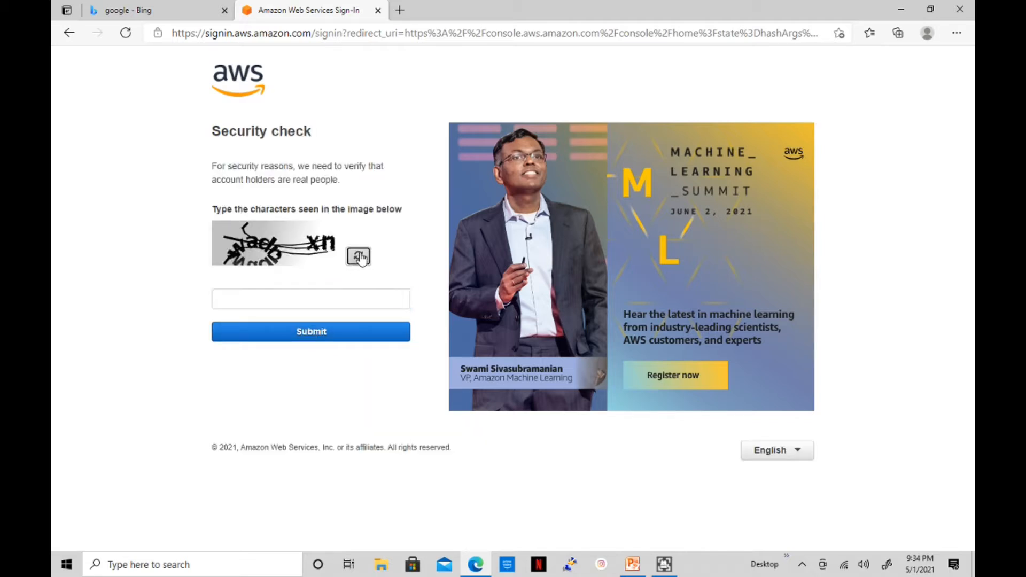
{"action": "left_click", "coordinate": [320, 298]}
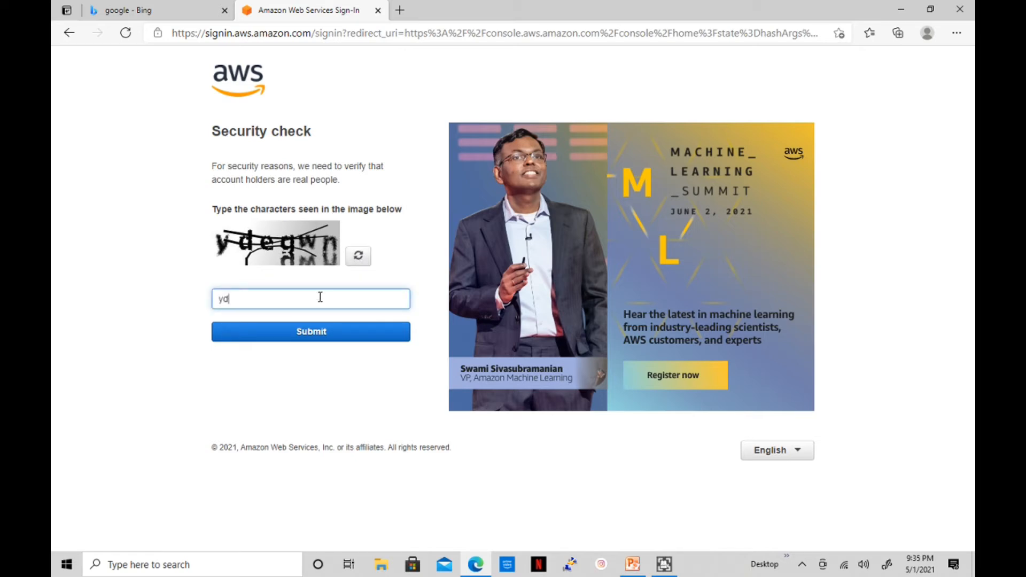
{"action": "type", "text": "ydegq"}
{"action": "key", "text": "BackSpace"}
{"action": "left_click", "coordinate": [321, 329]}
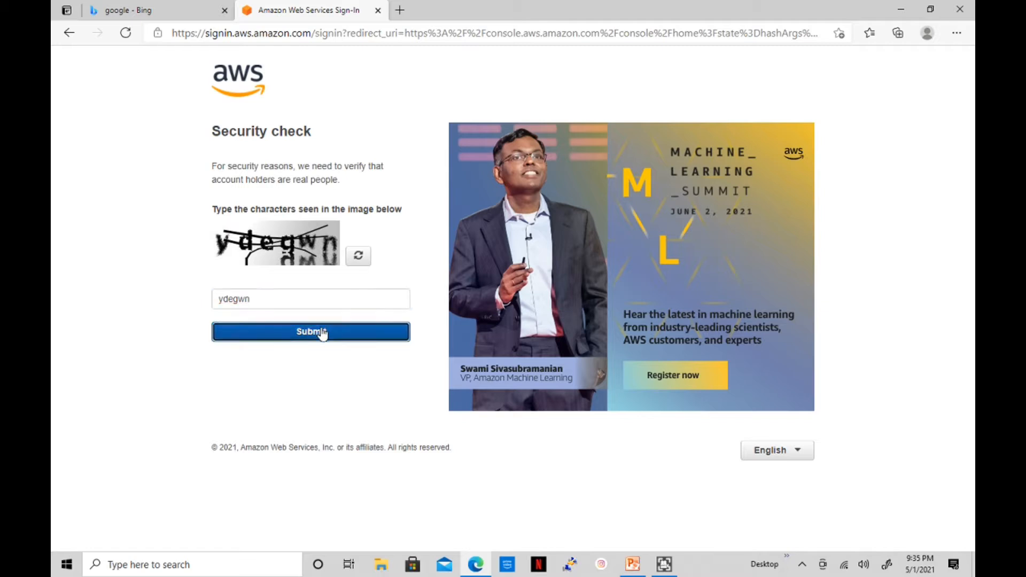
{"action": "type", "text": "••"}
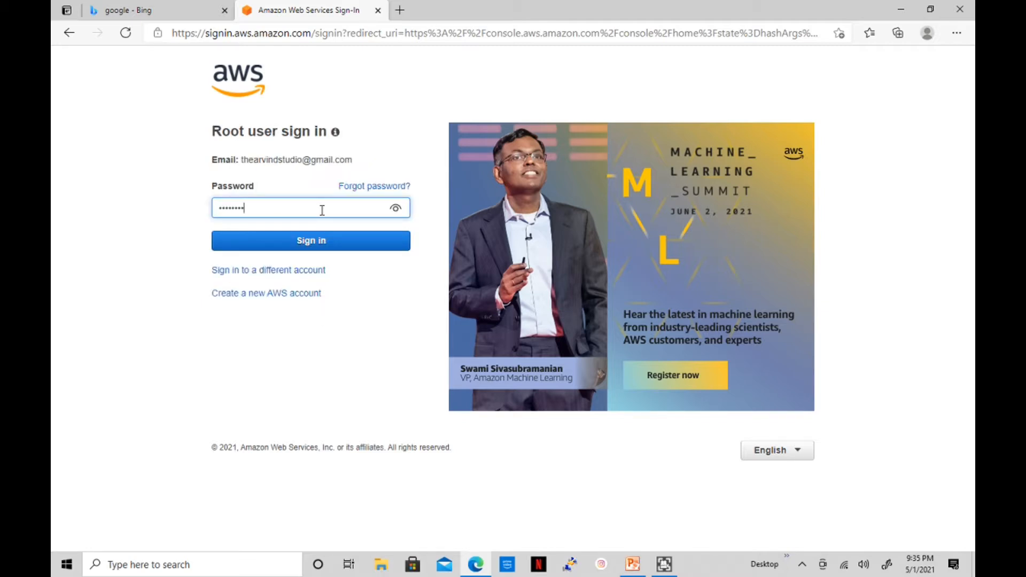
{"action": "left_click", "coordinate": [323, 241]}
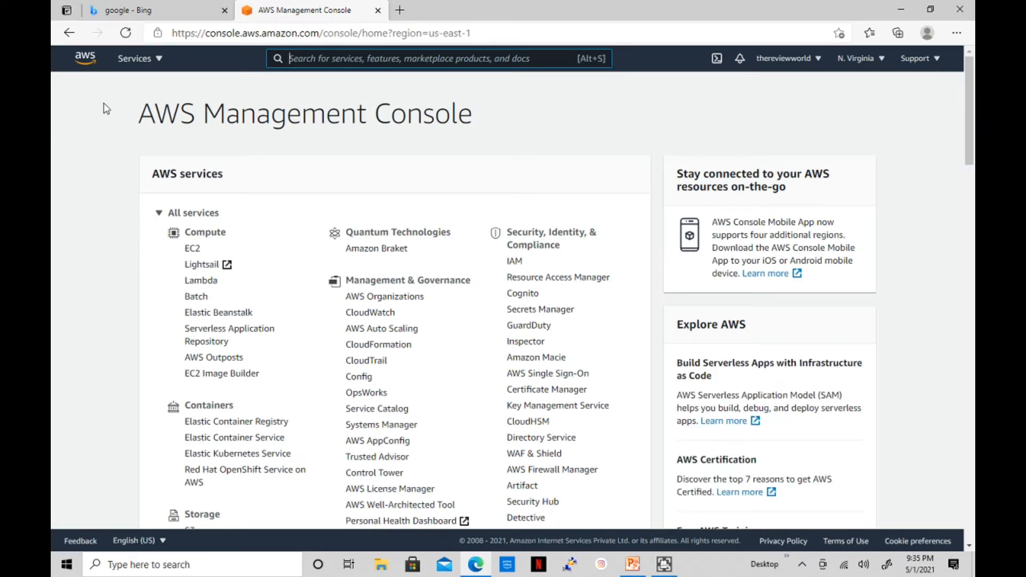
Go to EC2 from the Services list and start launching a new instance
{"action": "left_click", "coordinate": [152, 67]}
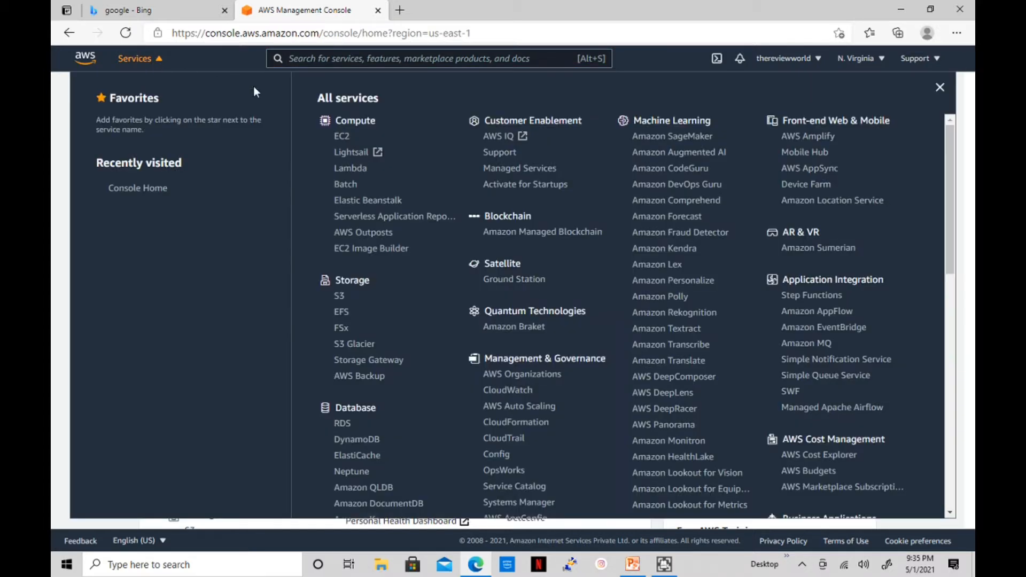
{"action": "left_click", "coordinate": [343, 137]}
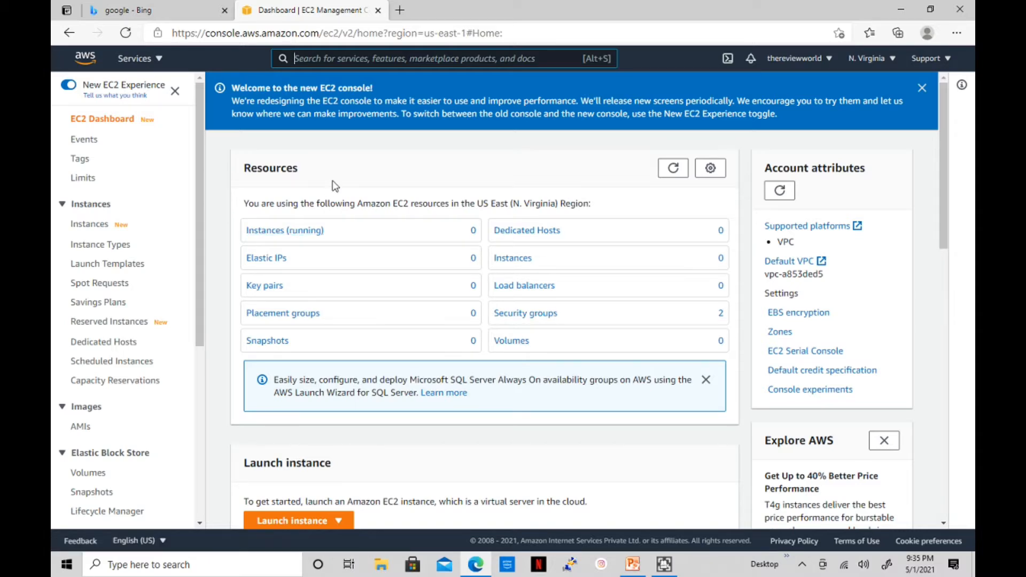
{"action": "scroll", "coordinate": [332, 185], "scroll_direction": "down", "scroll_amount": 4}
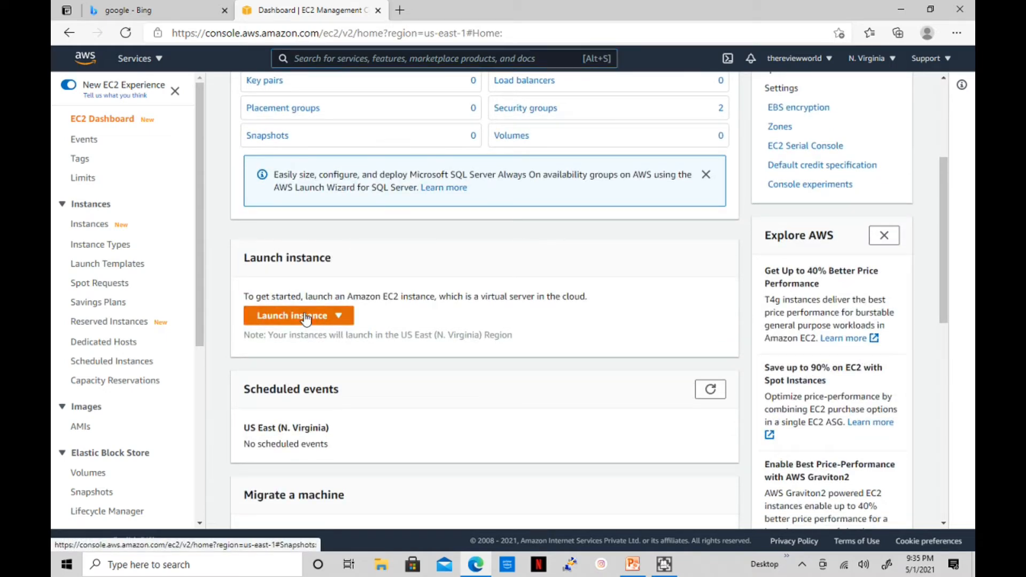
{"action": "left_click", "coordinate": [306, 318]}
Filter the AMI list to free tier only and select Red Hat Enterprise Linux 8 (HVM)
{"action": "left_click", "coordinate": [304, 335]}
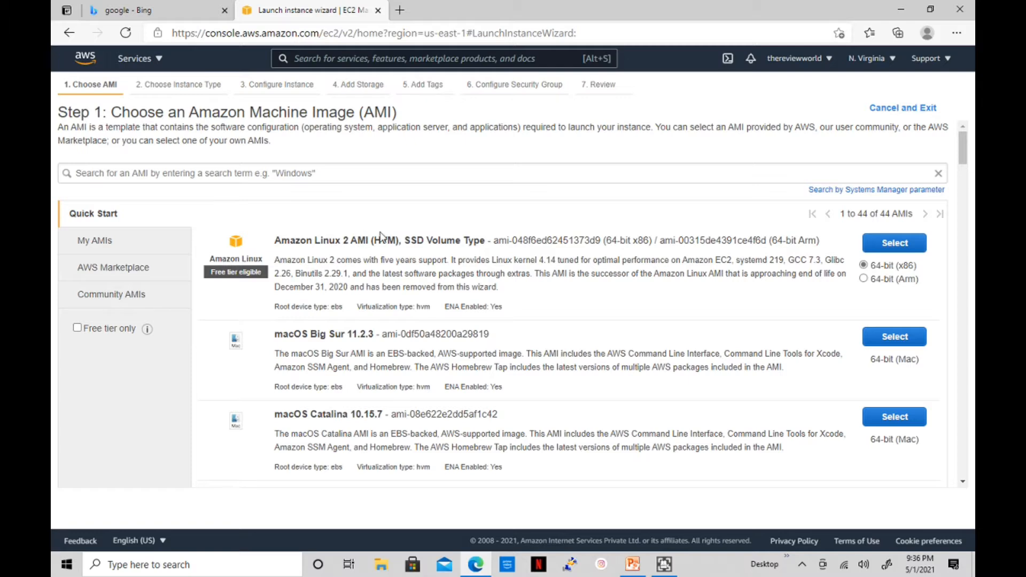
{"action": "scroll", "coordinate": [379, 303], "scroll_direction": "down", "scroll_amount": 2}
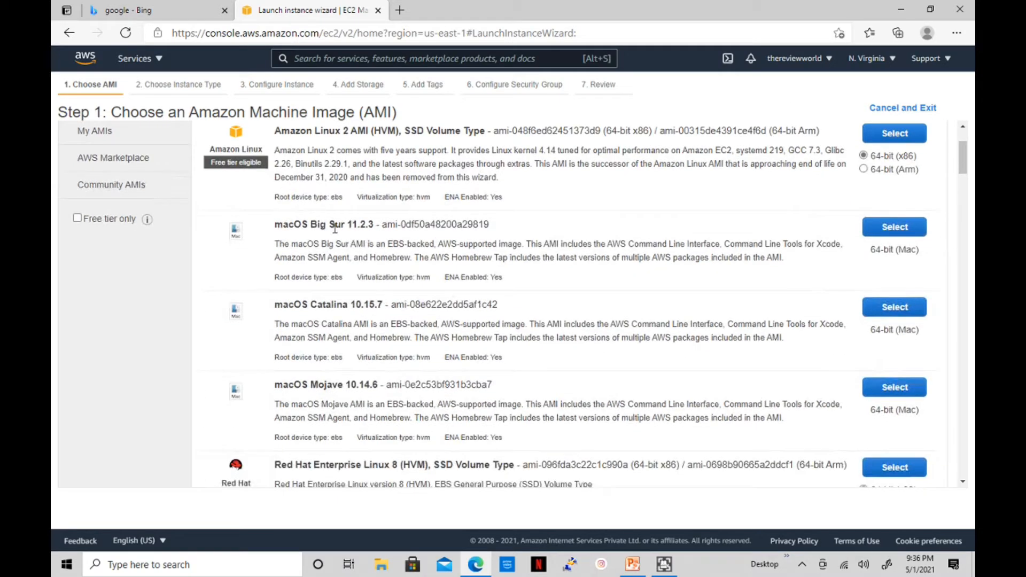
{"action": "scroll", "coordinate": [329, 272], "scroll_direction": "down", "scroll_amount": 3}
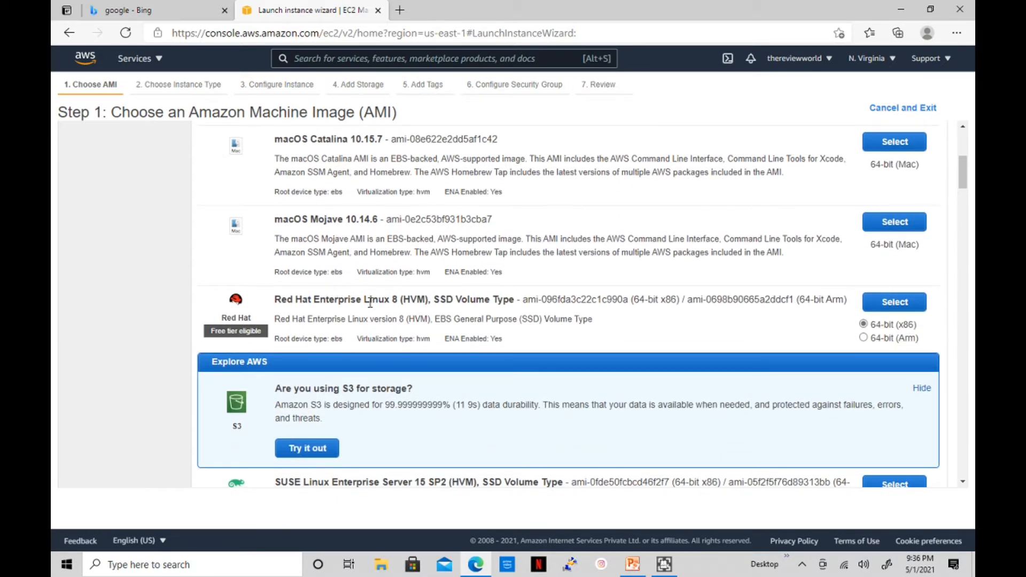
{"action": "scroll", "coordinate": [371, 303], "scroll_direction": "down", "scroll_amount": 3}
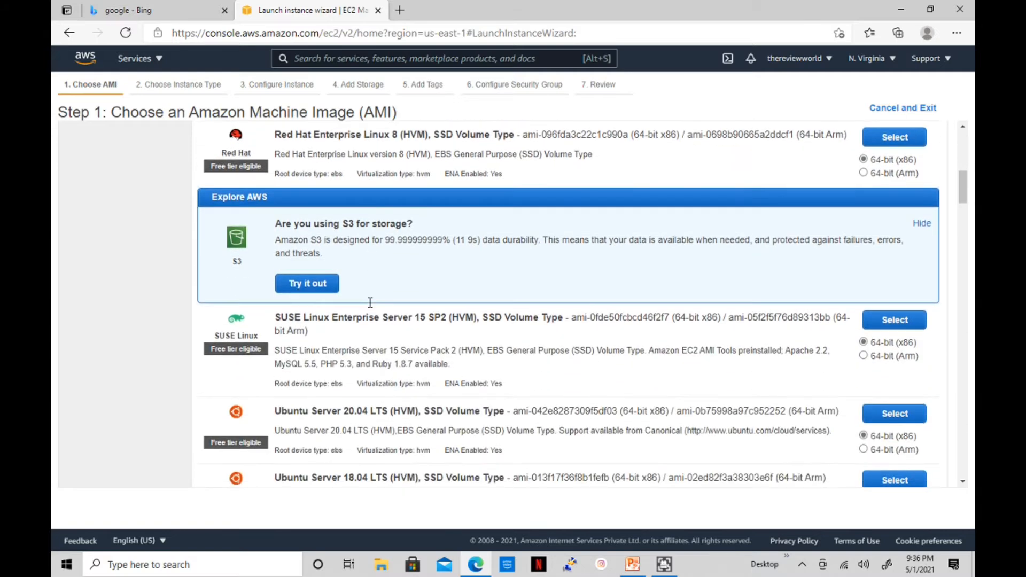
{"action": "scroll", "coordinate": [342, 313], "scroll_direction": "down", "scroll_amount": 2}
{"action": "scroll", "coordinate": [352, 378], "scroll_direction": "down", "scroll_amount": 1}
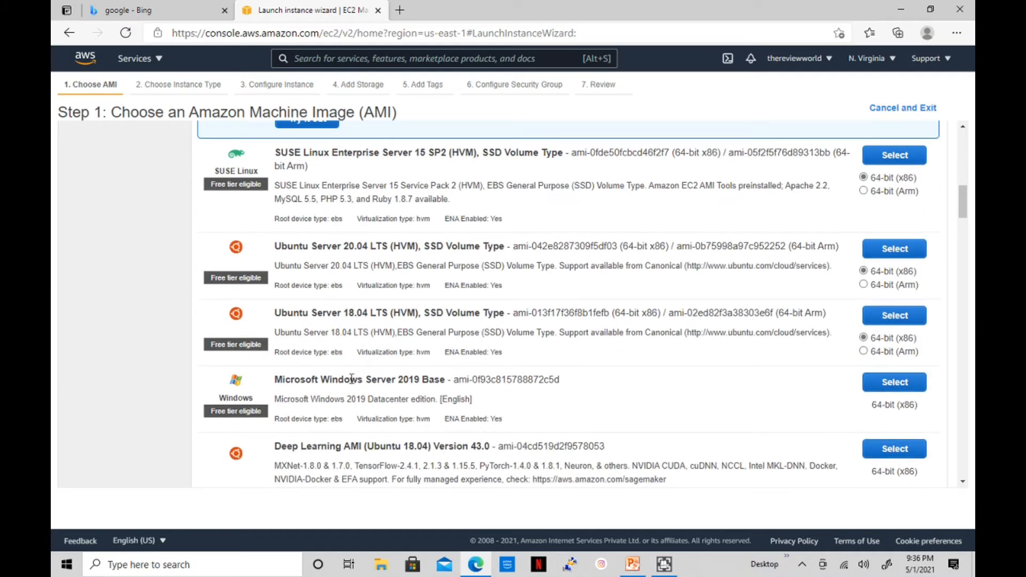
{"action": "scroll", "coordinate": [348, 383], "scroll_direction": "down", "scroll_amount": 2}
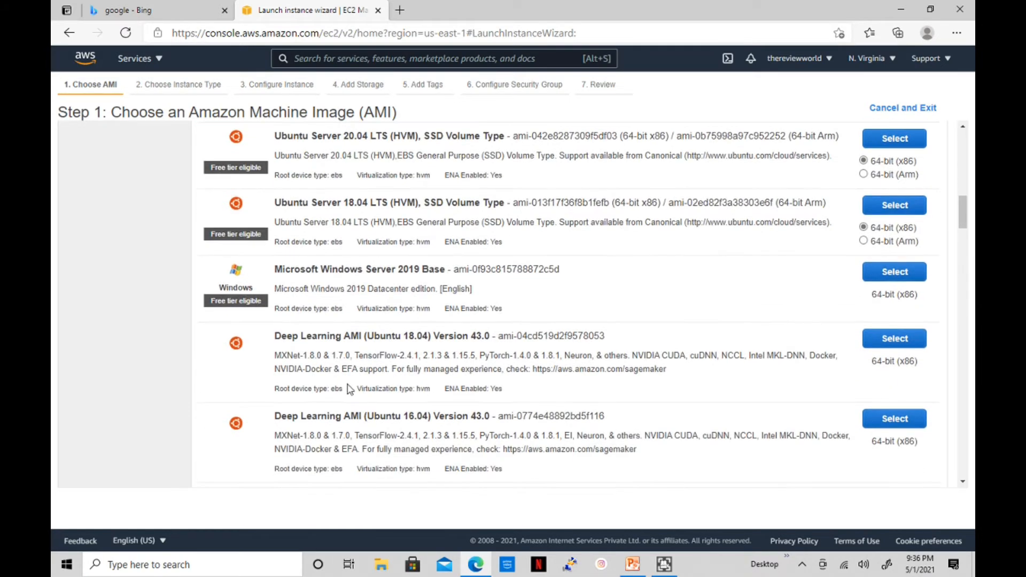
{"action": "scroll", "coordinate": [348, 389], "scroll_direction": "down", "scroll_amount": 4}
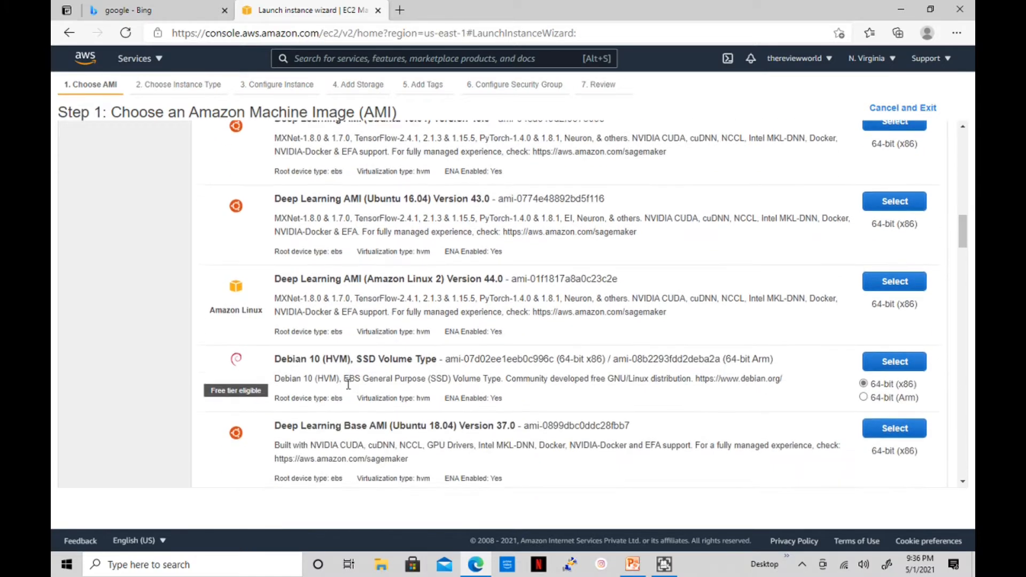
{"action": "scroll", "coordinate": [324, 369], "scroll_direction": "down", "scroll_amount": 7}
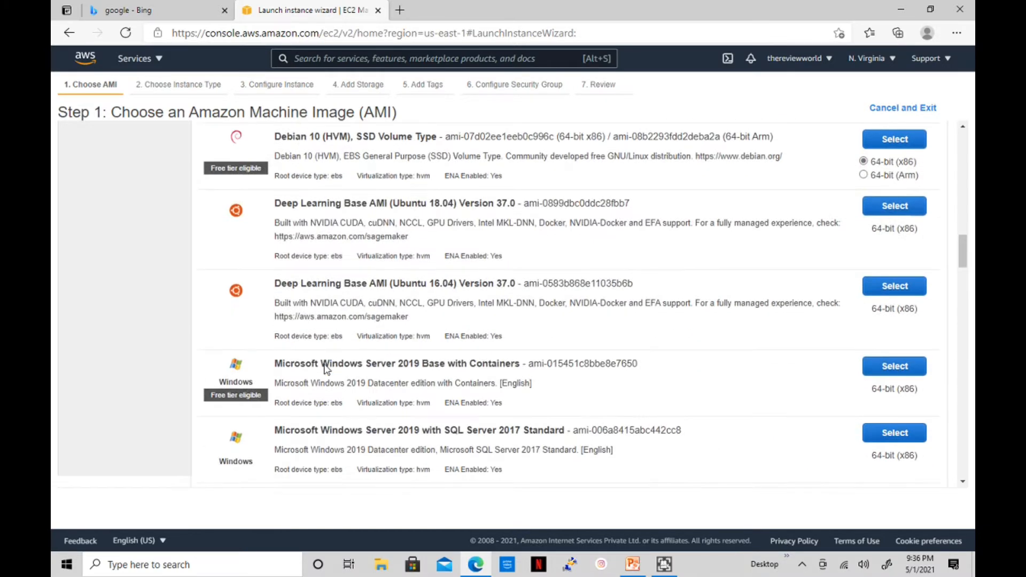
{"action": "scroll", "coordinate": [324, 369], "scroll_direction": "up", "scroll_amount": 8}
{"action": "scroll", "coordinate": [324, 367], "scroll_direction": "up", "scroll_amount": 10}
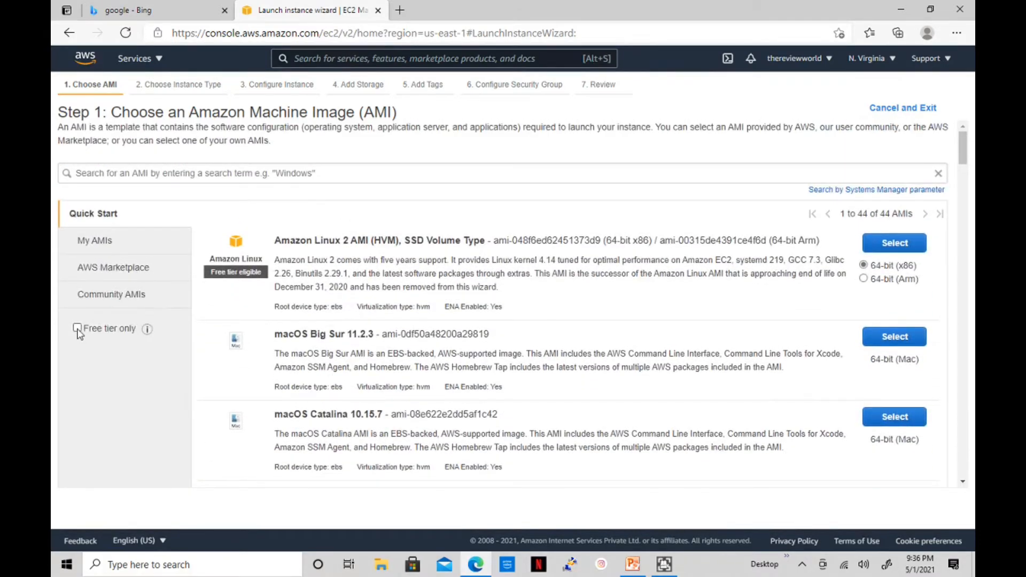
{"action": "left_click", "coordinate": [78, 330]}
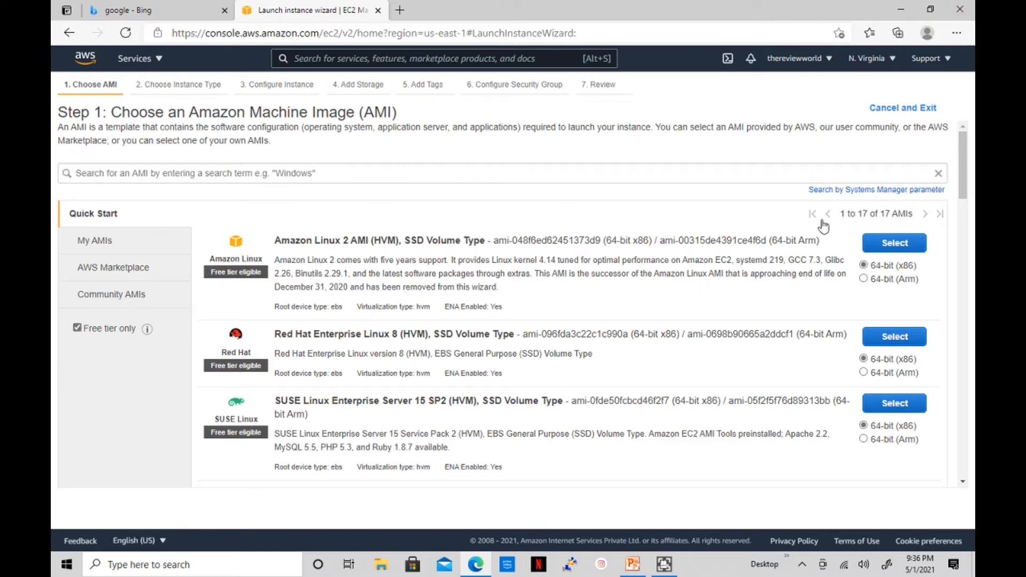
{"action": "left_click", "coordinate": [907, 339]}
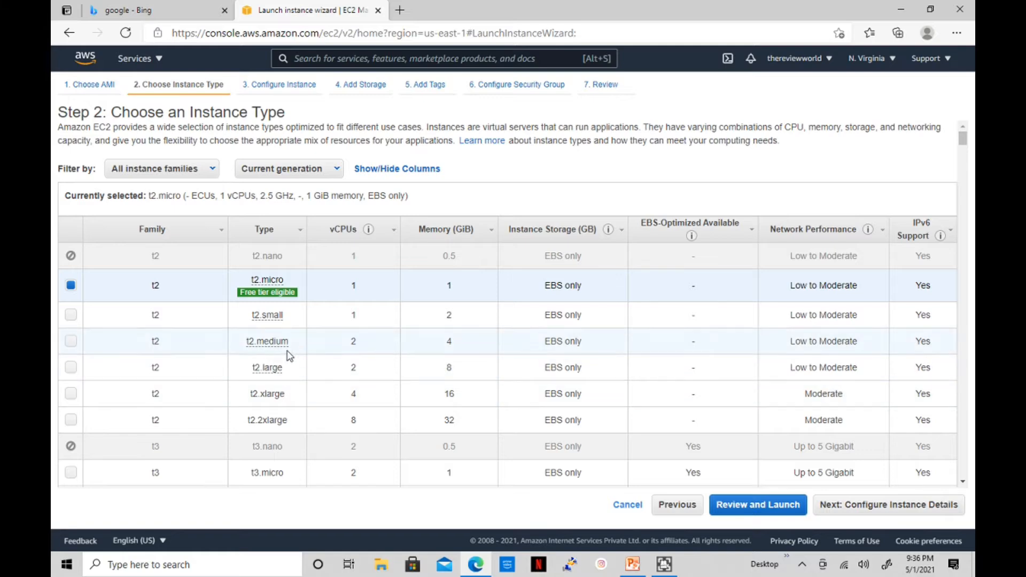
Keep the t2.micro instance type and continue to Configure Instance Details
{"action": "mouse_move", "coordinate": [262, 295]}
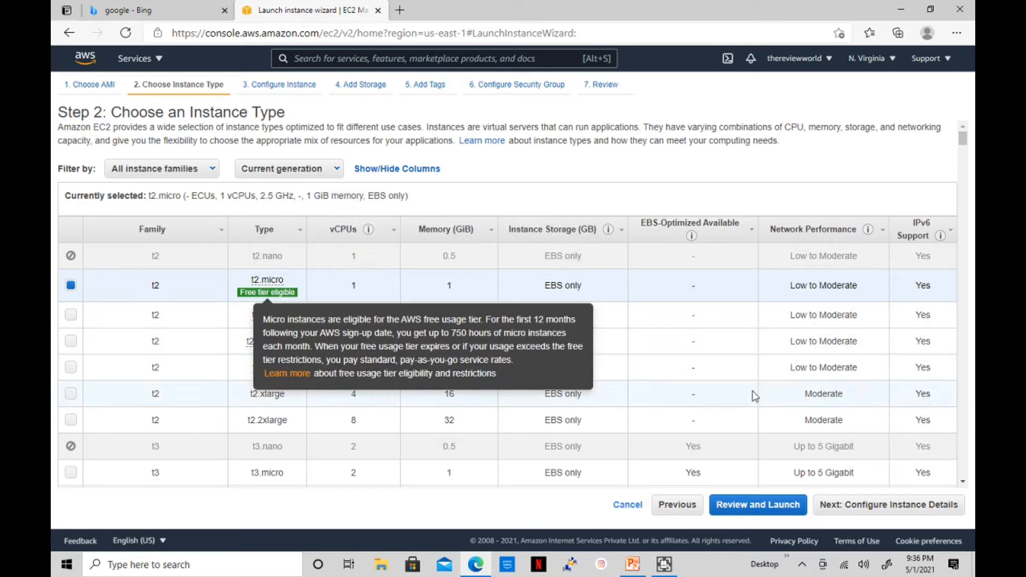
{"action": "left_click", "coordinate": [871, 507]}
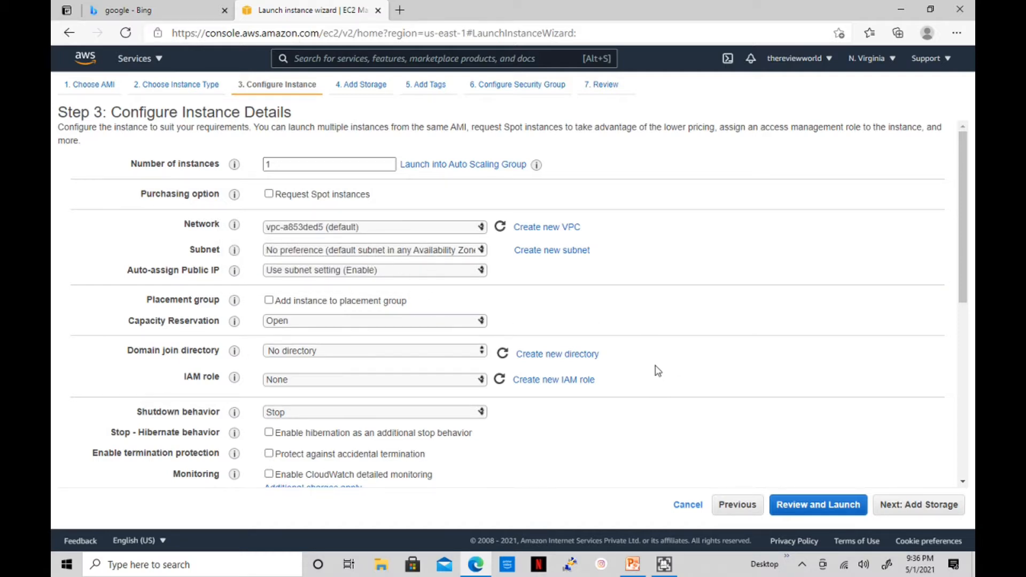
{"action": "scroll", "coordinate": [658, 371], "scroll_direction": "down", "scroll_amount": 1}
{"action": "scroll", "coordinate": [658, 371], "scroll_direction": "up", "scroll_amount": 1}
{"action": "scroll", "coordinate": [335, 331], "scroll_direction": "down", "scroll_amount": 1}
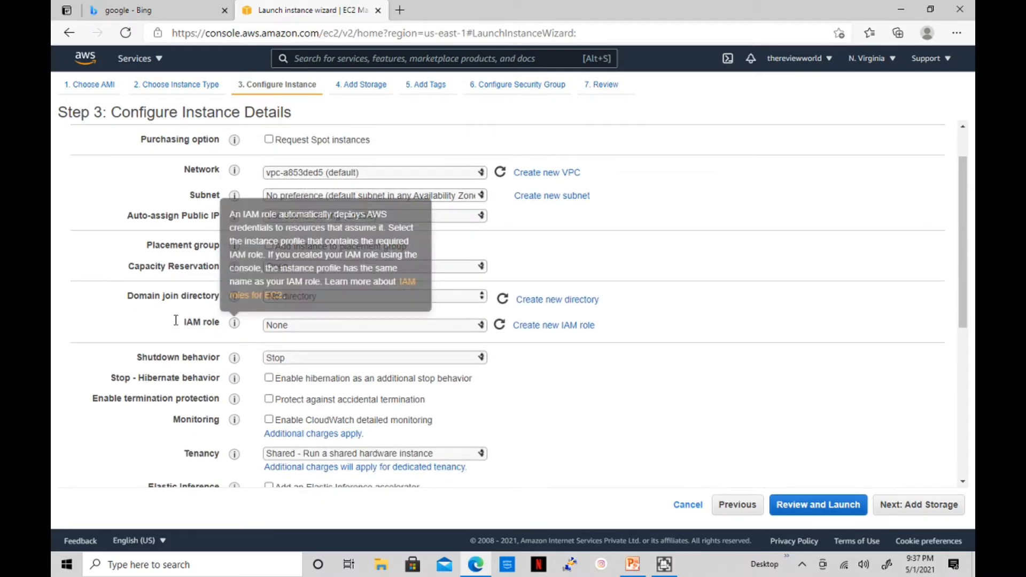
{"action": "left_click_drag", "start_coordinate": [187, 325], "coordinate": [201, 322]}
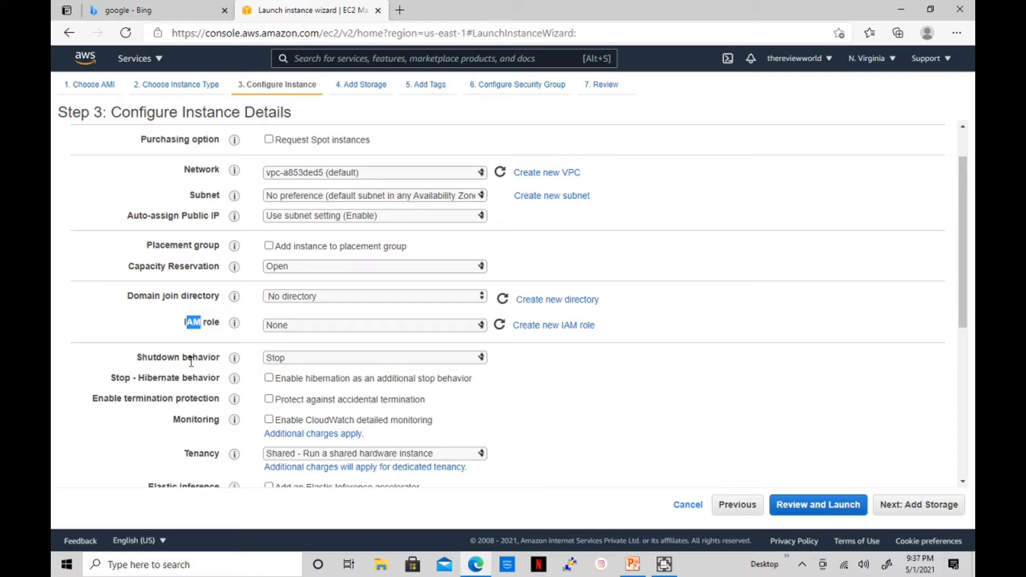
{"action": "left_click", "coordinate": [338, 358]}
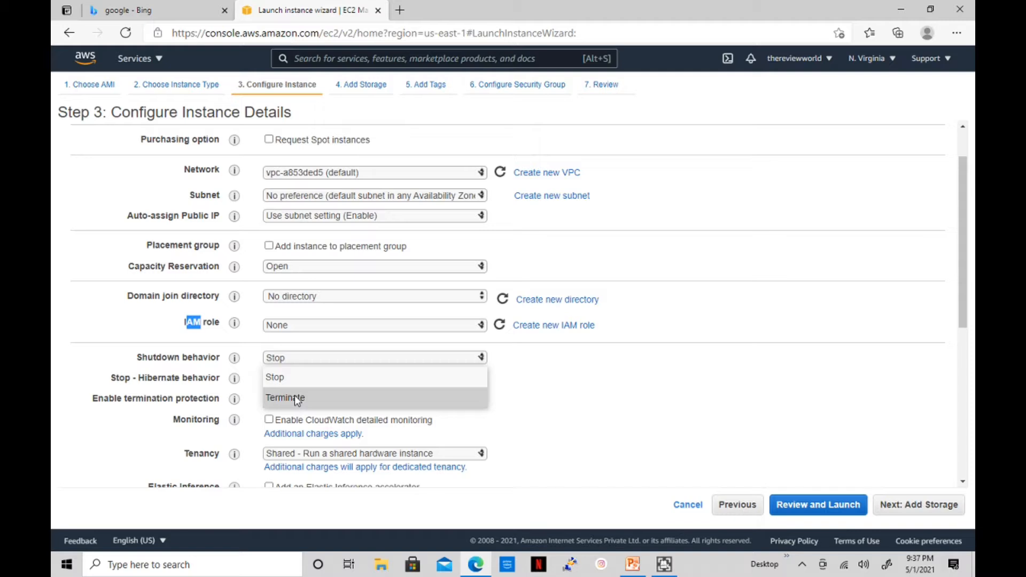
{"action": "left_click", "coordinate": [564, 392]}
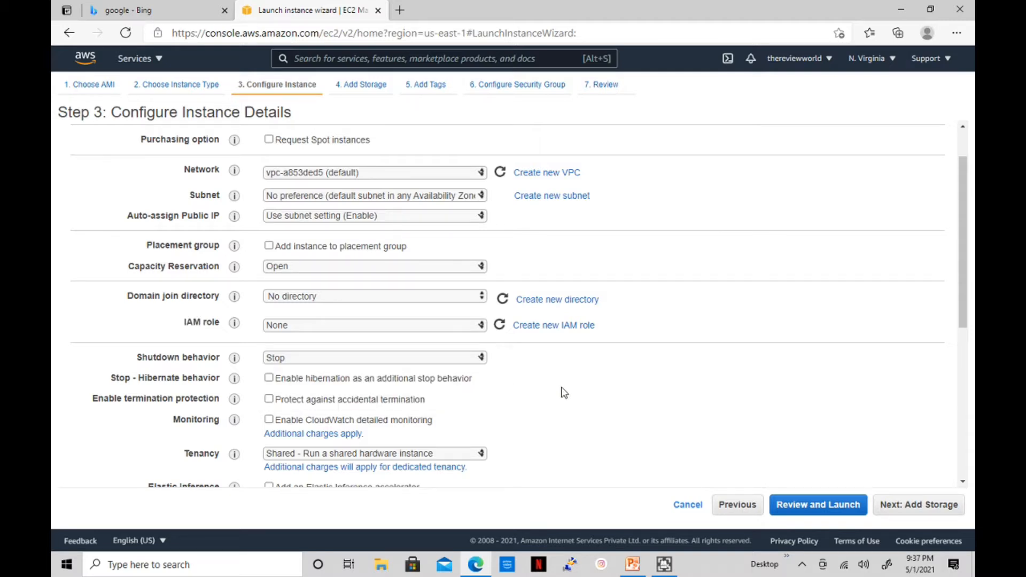
{"action": "scroll", "coordinate": [564, 392], "scroll_direction": "down", "scroll_amount": 3}
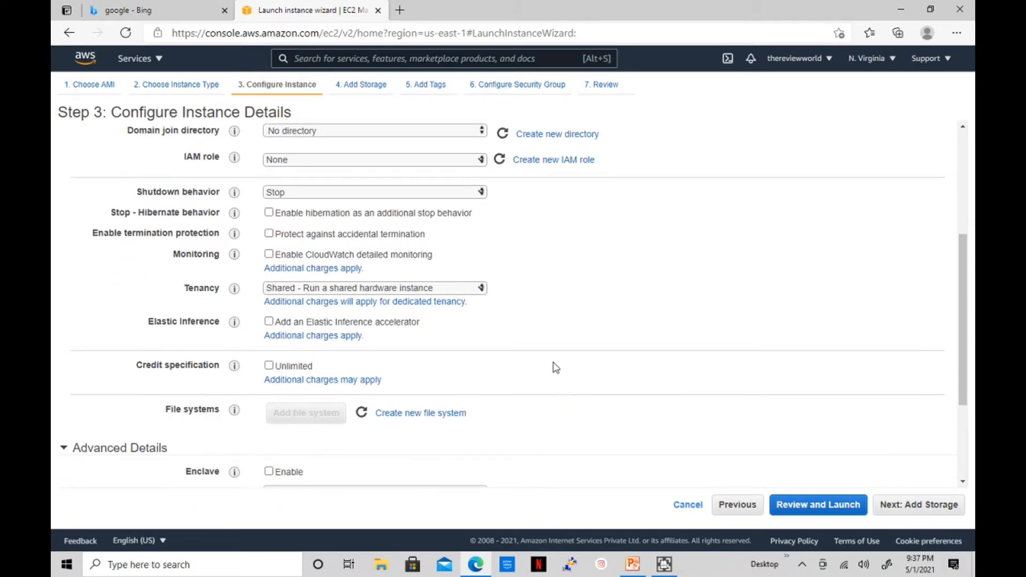
{"action": "scroll", "coordinate": [556, 369], "scroll_direction": "down", "scroll_amount": 1}
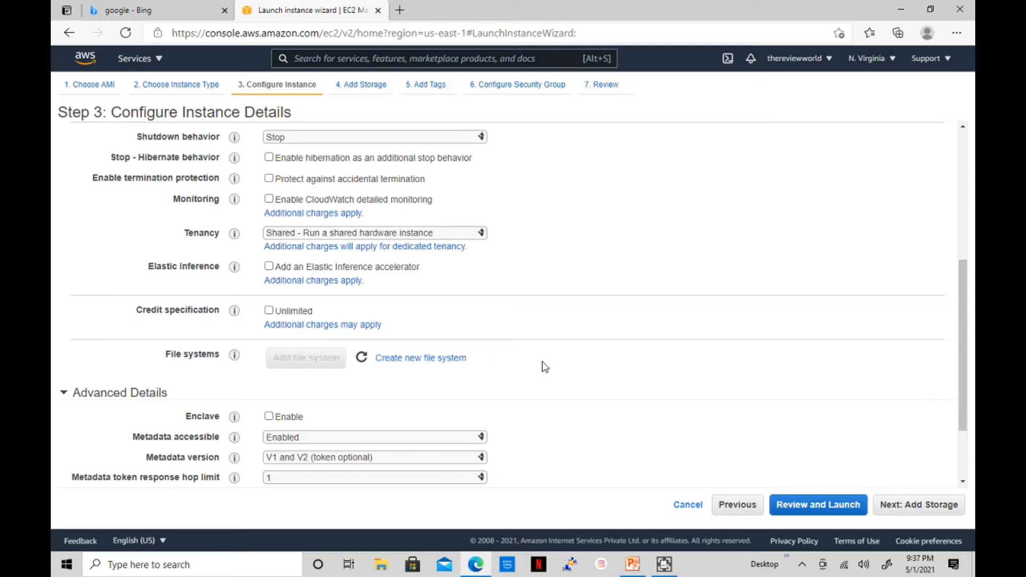
{"action": "scroll", "coordinate": [544, 366], "scroll_direction": "down", "scroll_amount": 2}
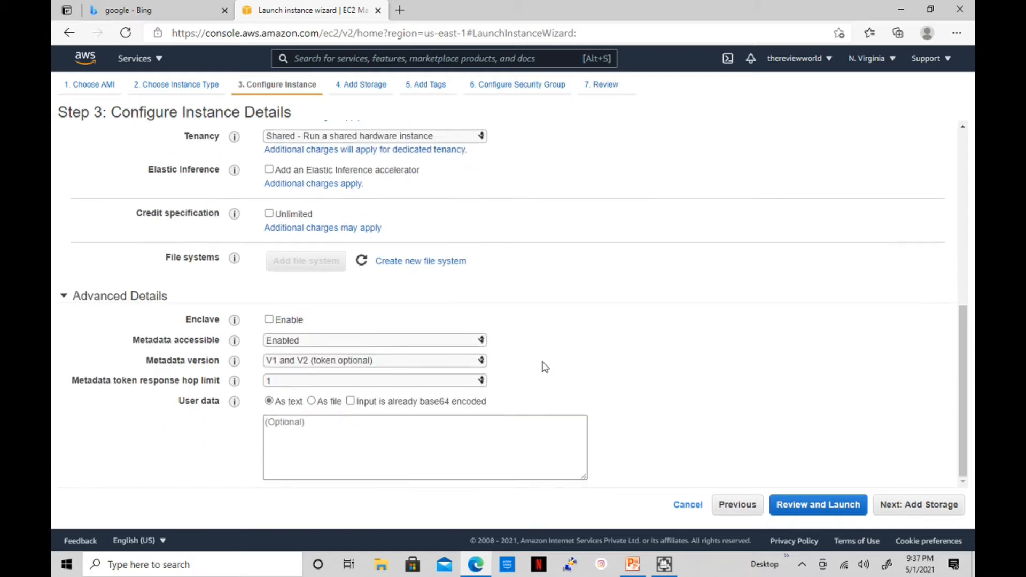
On the storage page, change the root volume size from 10 to 20 GiB
{"action": "left_click", "coordinate": [918, 508]}
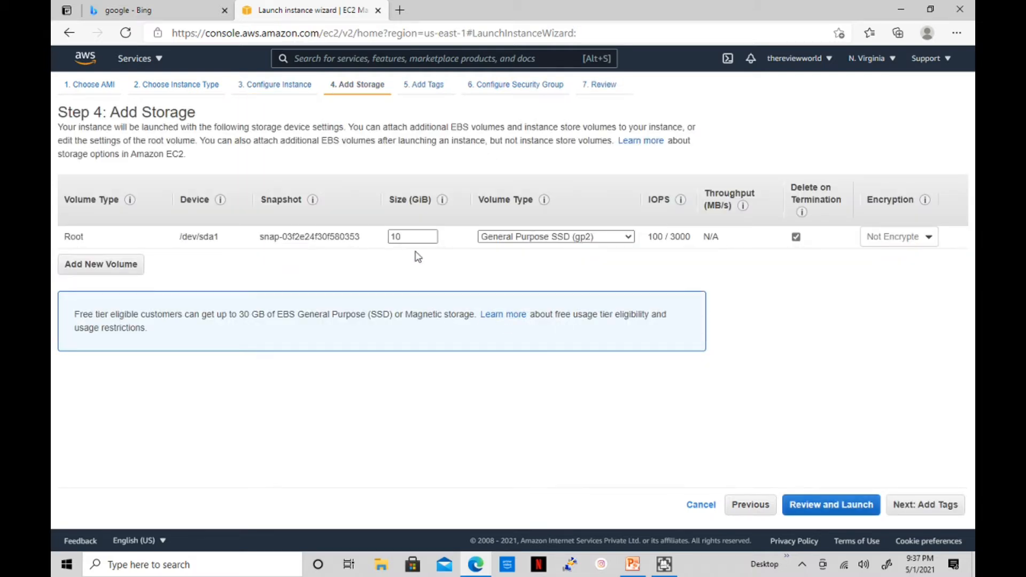
{"action": "left_click_drag", "start_coordinate": [410, 238], "coordinate": [368, 239]}
{"action": "type", "text": "20"}
Add a tag with key Name and value rhelwebserver, then continue to security groups
{"action": "left_click", "coordinate": [934, 514]}
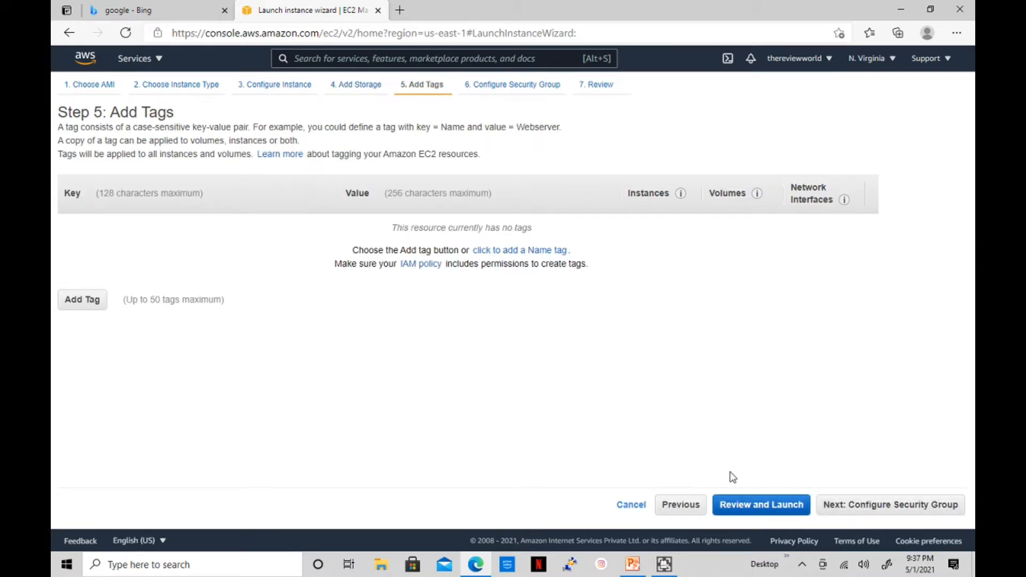
{"action": "left_click", "coordinate": [80, 300]}
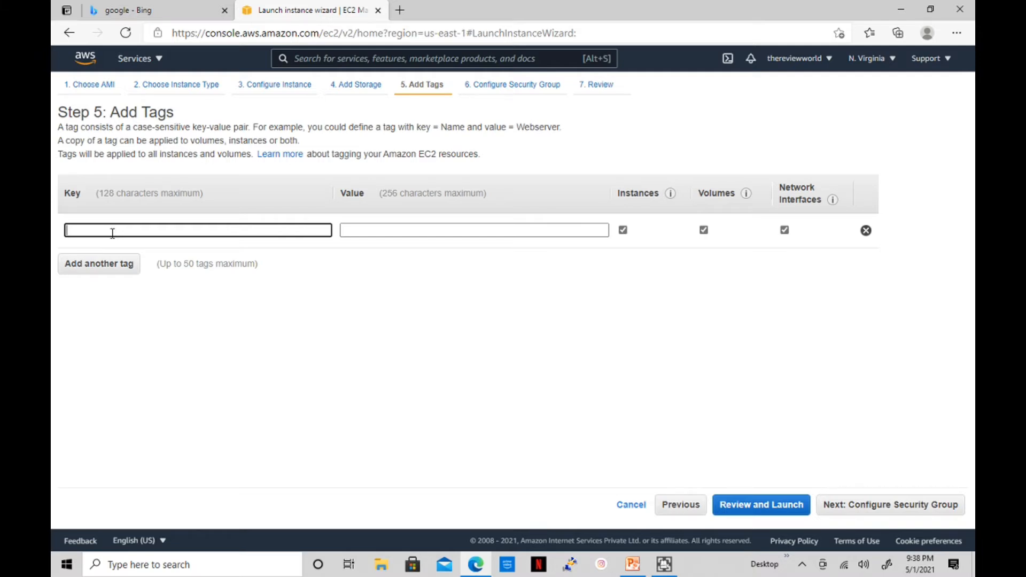
{"action": "type", "text": "NA"}
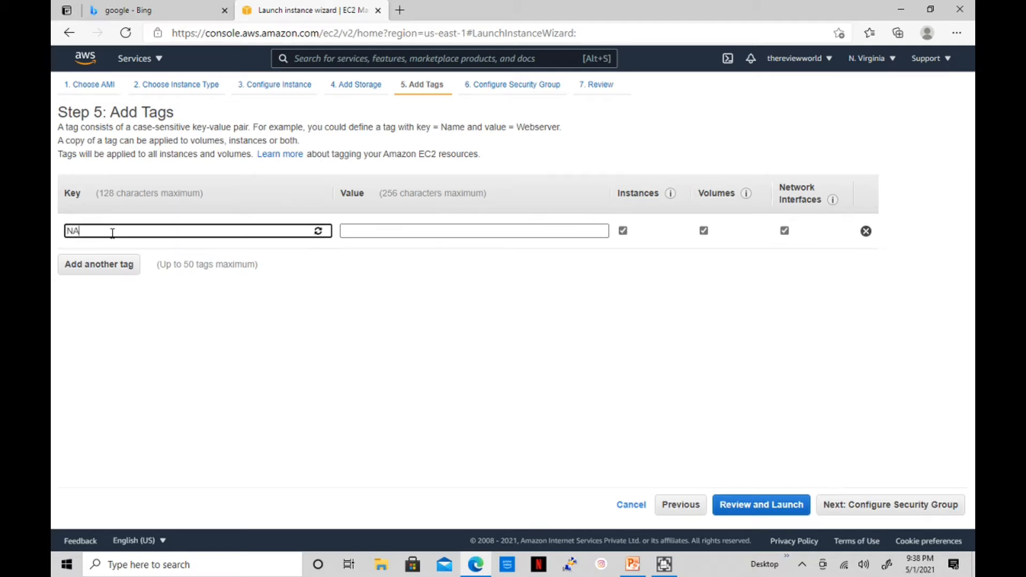
{"action": "key", "text": "BackSpace"}
{"action": "type", "text": "ame"}
{"action": "key", "text": "Tab"}
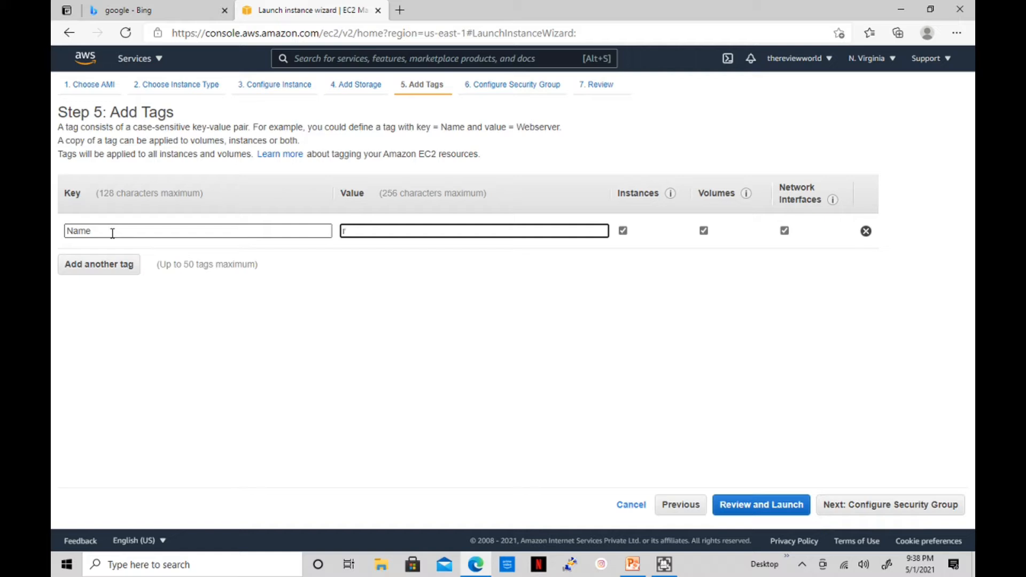
{"action": "type", "text": "rhelwebserver"}
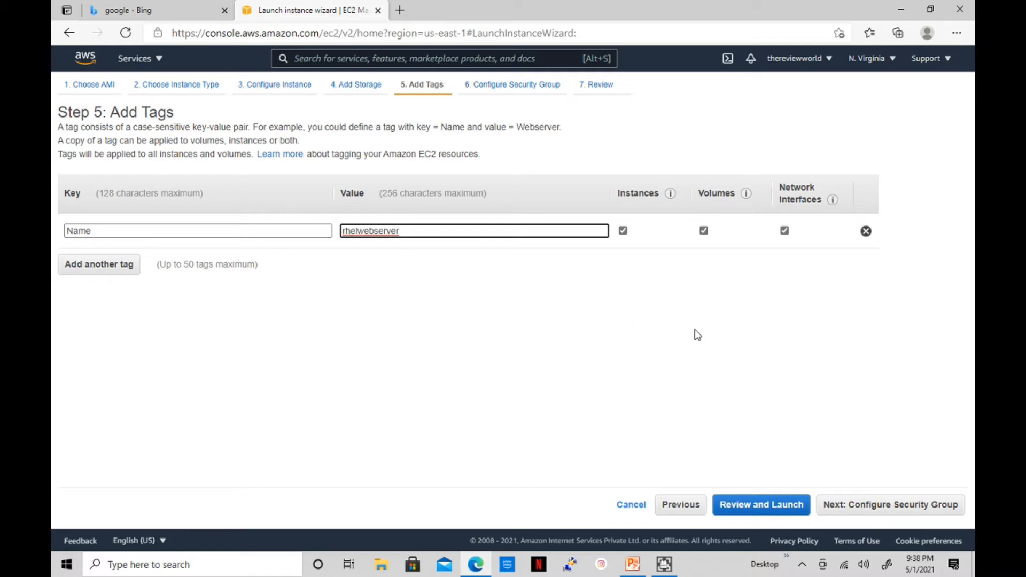
{"action": "left_click", "coordinate": [879, 512]}
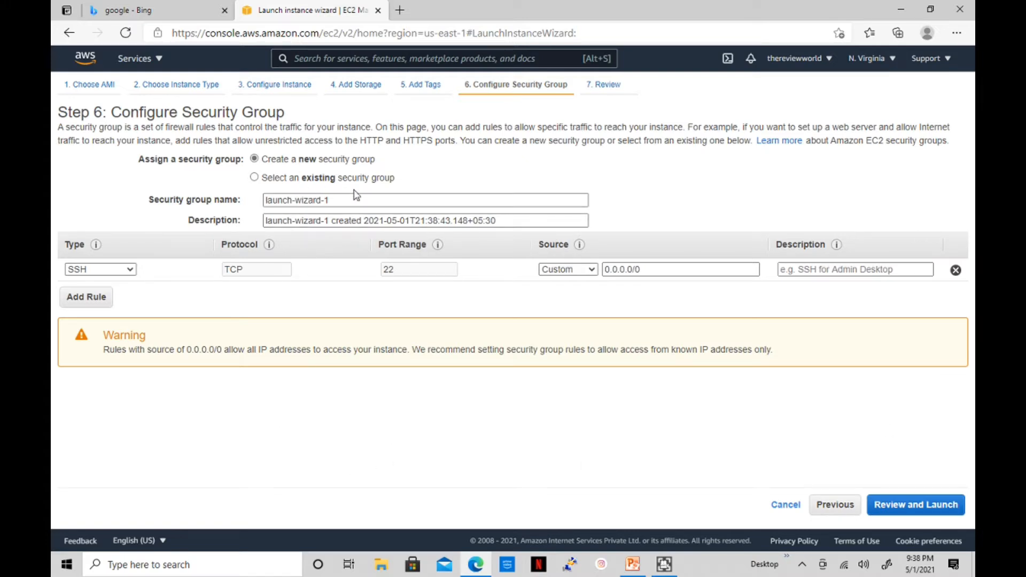
Inspect the existing default security group's inbound rules, then return to creating a new group
{"action": "left_click_drag", "start_coordinate": [337, 200], "coordinate": [287, 200]}
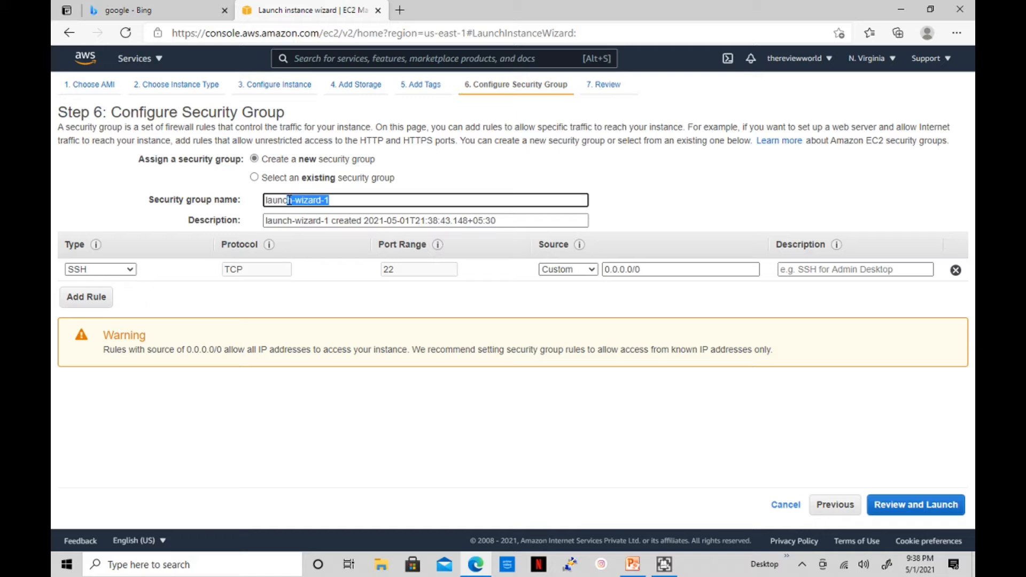
{"action": "left_click", "coordinate": [255, 178]}
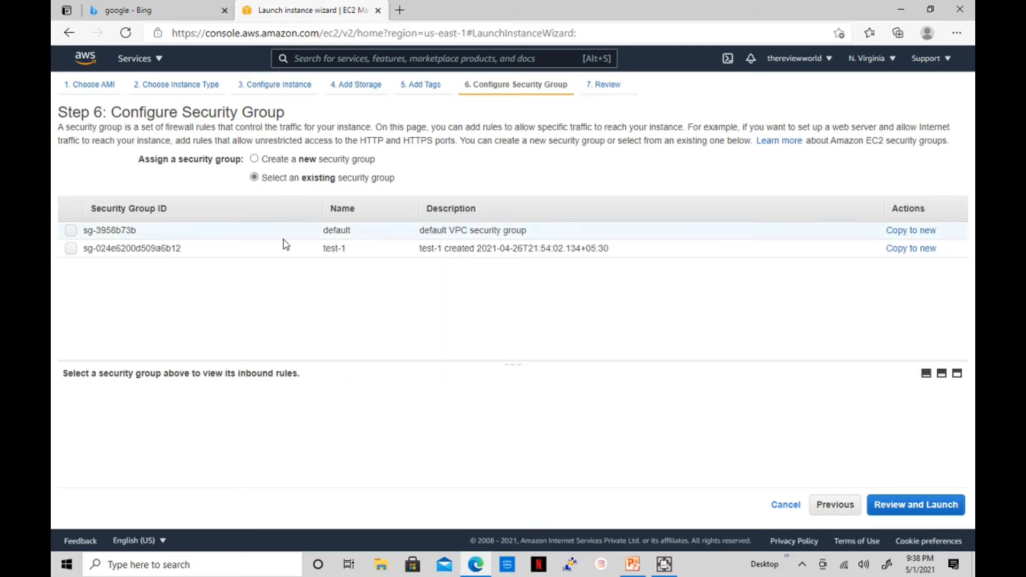
{"action": "left_click", "coordinate": [70, 231]}
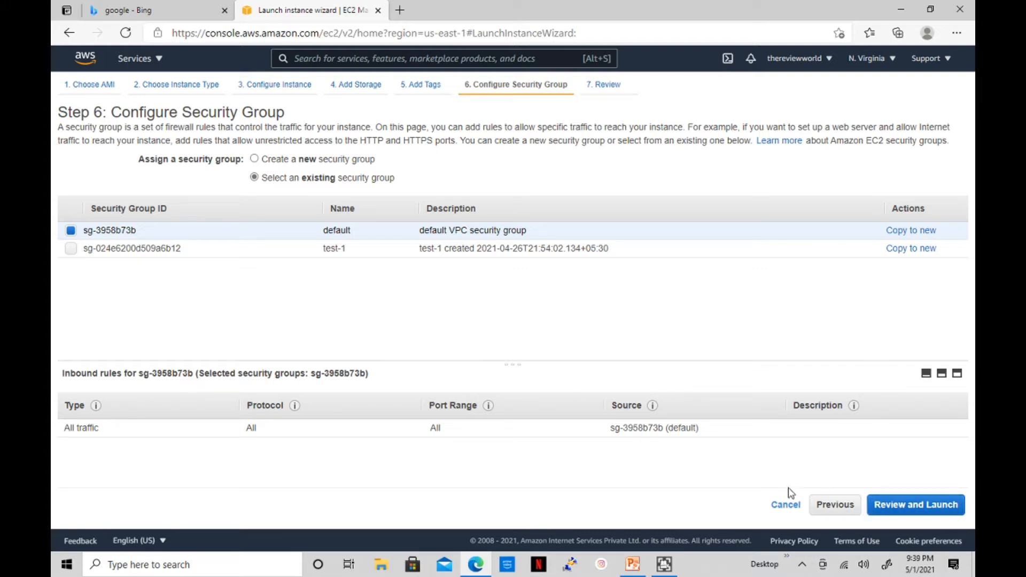
{"action": "left_click", "coordinate": [254, 159]}
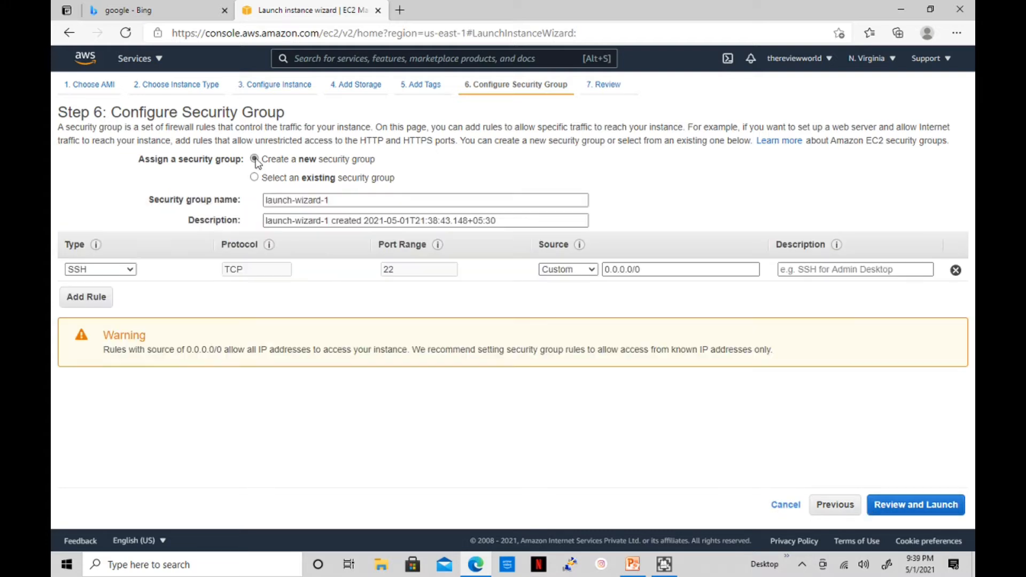
Rename the new group trwsecuritygrp2021-1 and paste that name into its description
{"action": "left_click_drag", "start_coordinate": [329, 200], "coordinate": [286, 200]}
{"action": "left_click_drag", "start_coordinate": [297, 199], "coordinate": [239, 200]}
{"action": "left_click_drag", "start_coordinate": [321, 200], "coordinate": [250, 203]}
{"action": "type", "text": "t"}
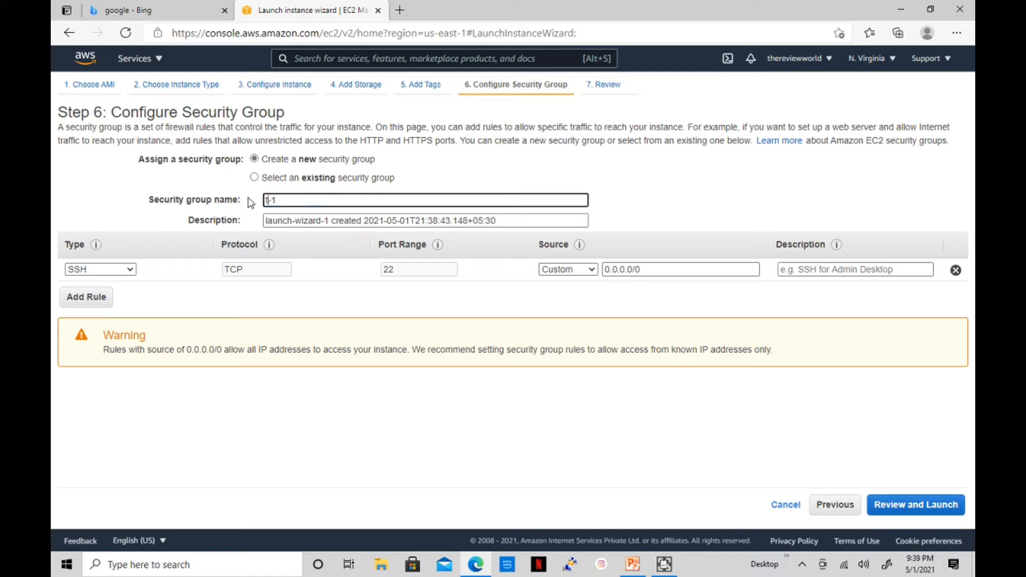
{"action": "type", "text": "rwsecuritygrp2021"}
{"action": "left_click_drag", "start_coordinate": [369, 203], "coordinate": [233, 200]}
{"action": "key", "text": "ctrl+c"}
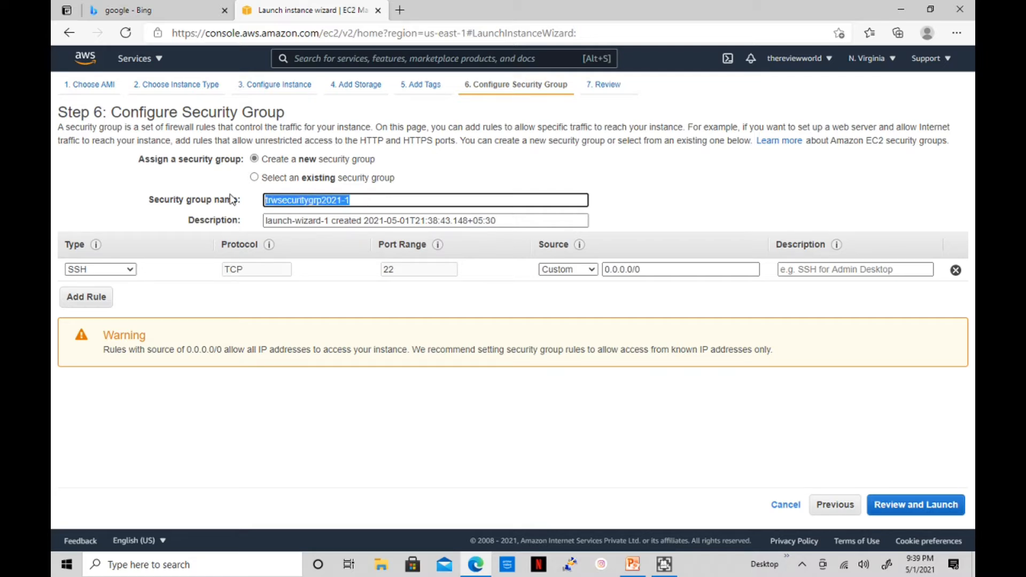
{"action": "left_click_drag", "start_coordinate": [327, 220], "coordinate": [239, 220]}
{"action": "key", "text": "ctrl+v"}
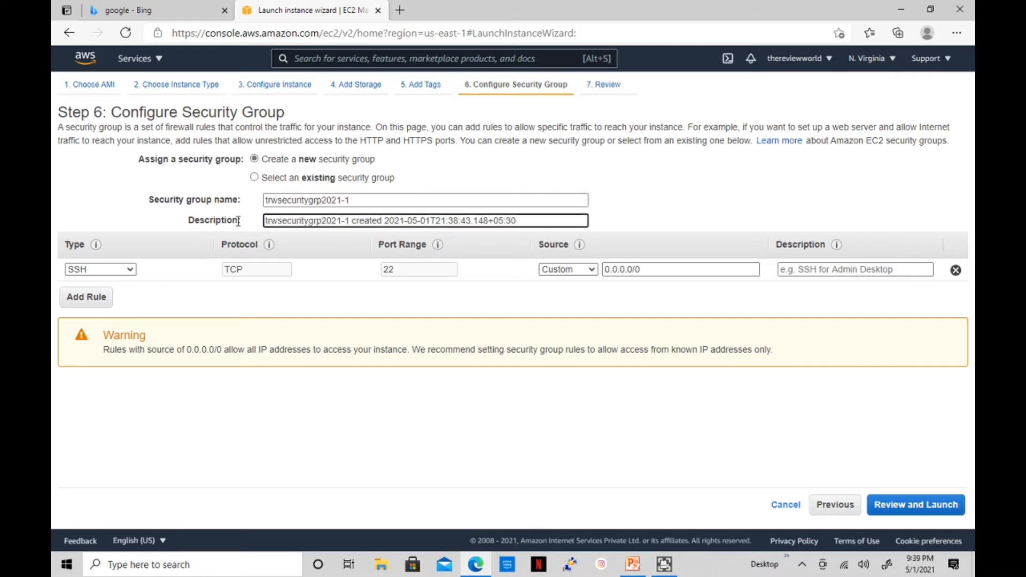
Add HTTPS (port 443) and HTTP (port 80) inbound rules open to anywhere
{"action": "left_click", "coordinate": [91, 298]}
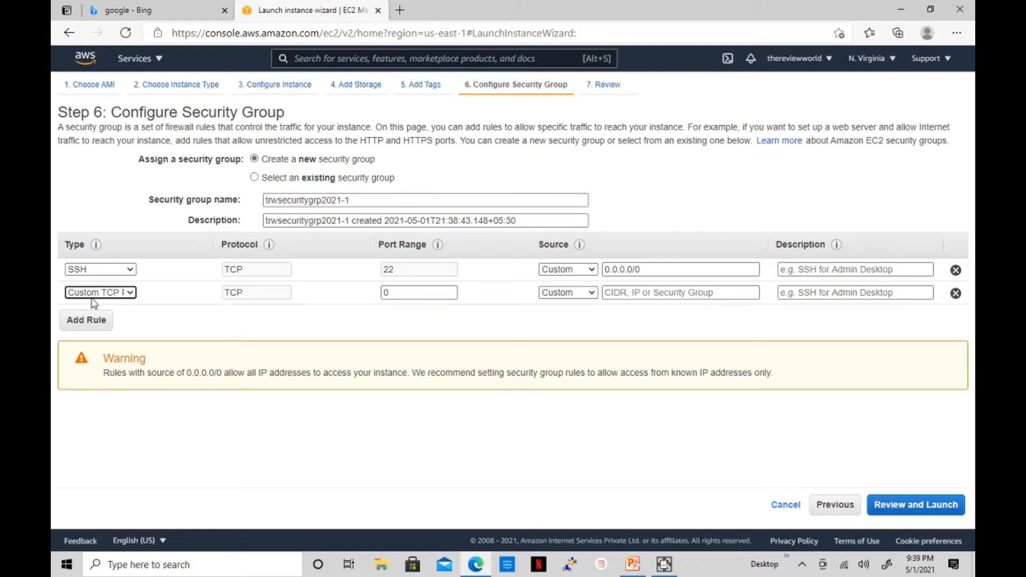
{"action": "left_click", "coordinate": [122, 294]}
{"action": "scroll", "coordinate": [130, 205], "scroll_direction": "down", "scroll_amount": 2}
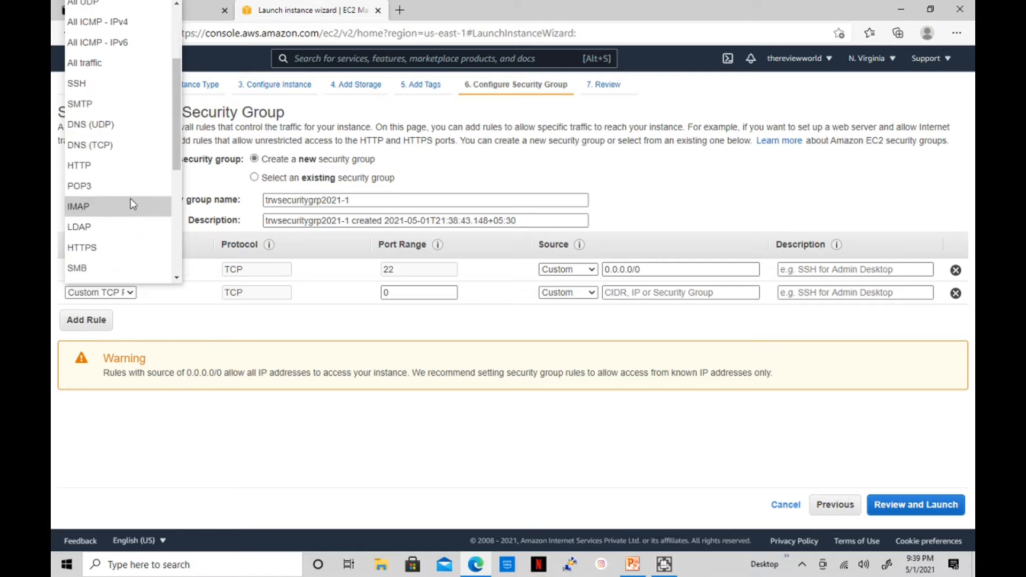
{"action": "scroll", "coordinate": [130, 214], "scroll_direction": "down", "scroll_amount": 1}
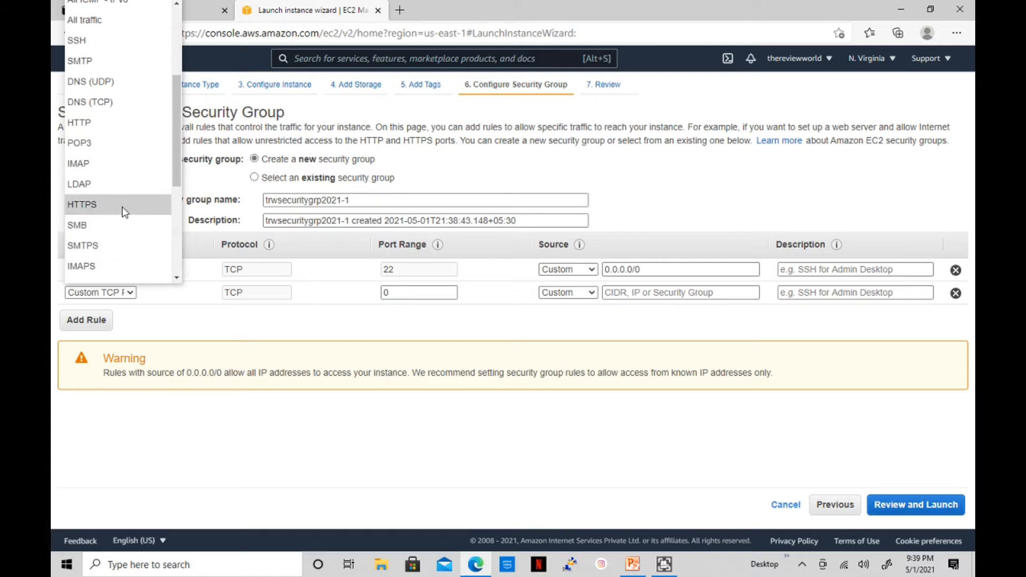
{"action": "left_click", "coordinate": [123, 209]}
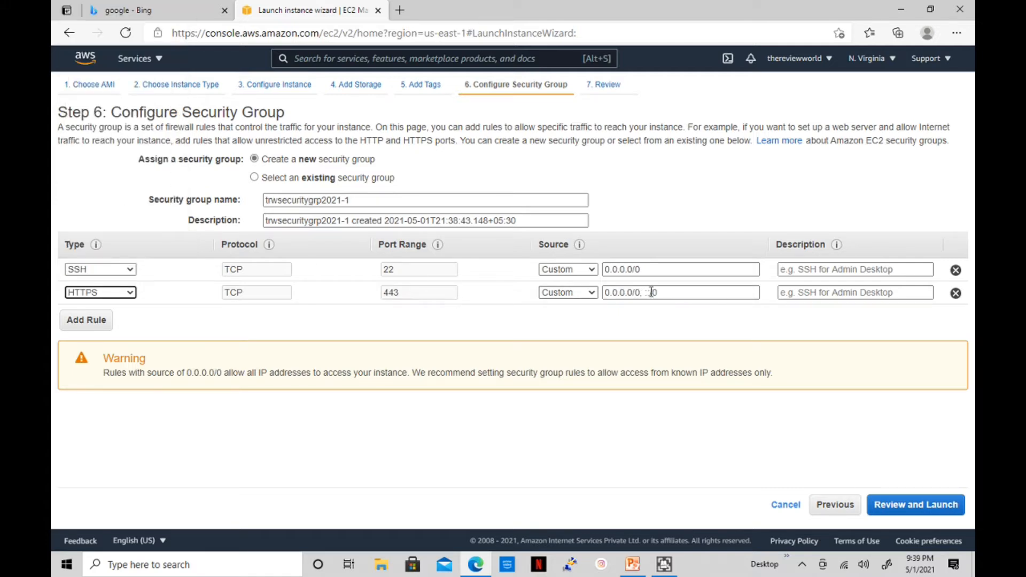
{"action": "left_click", "coordinate": [92, 319]}
{"action": "left_click", "coordinate": [107, 315]}
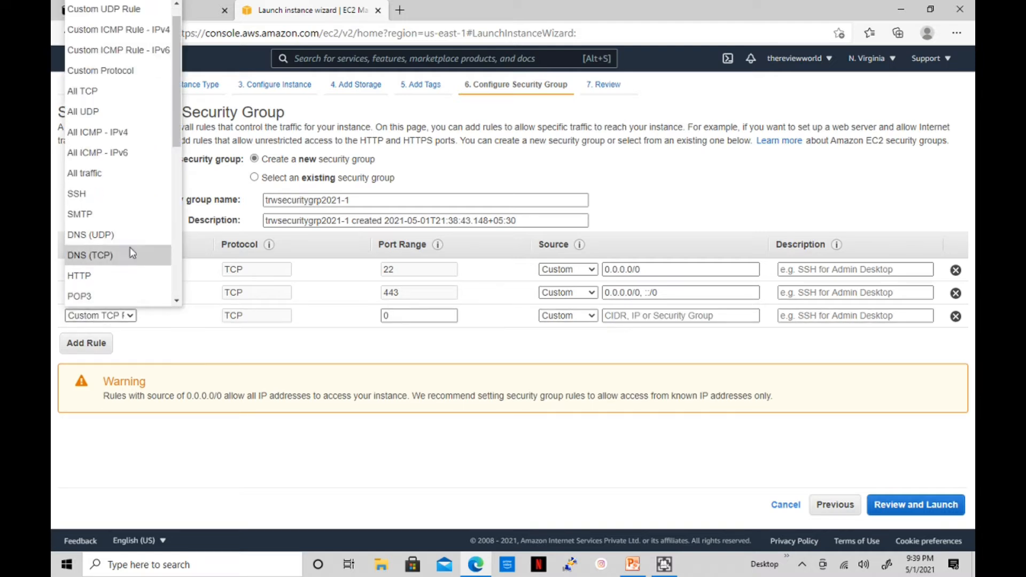
{"action": "left_click", "coordinate": [119, 276]}
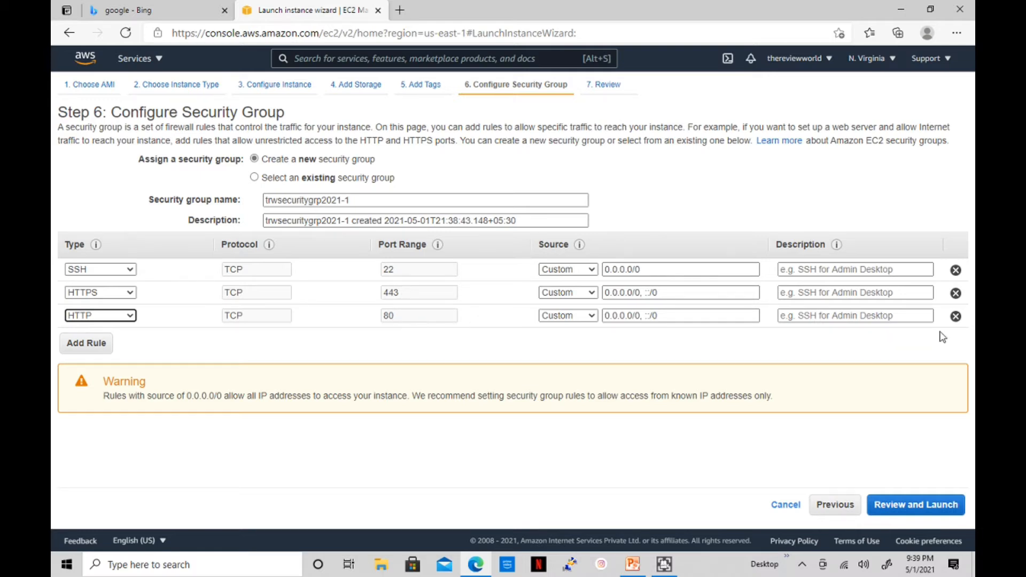
{"action": "left_click", "coordinate": [816, 272]}
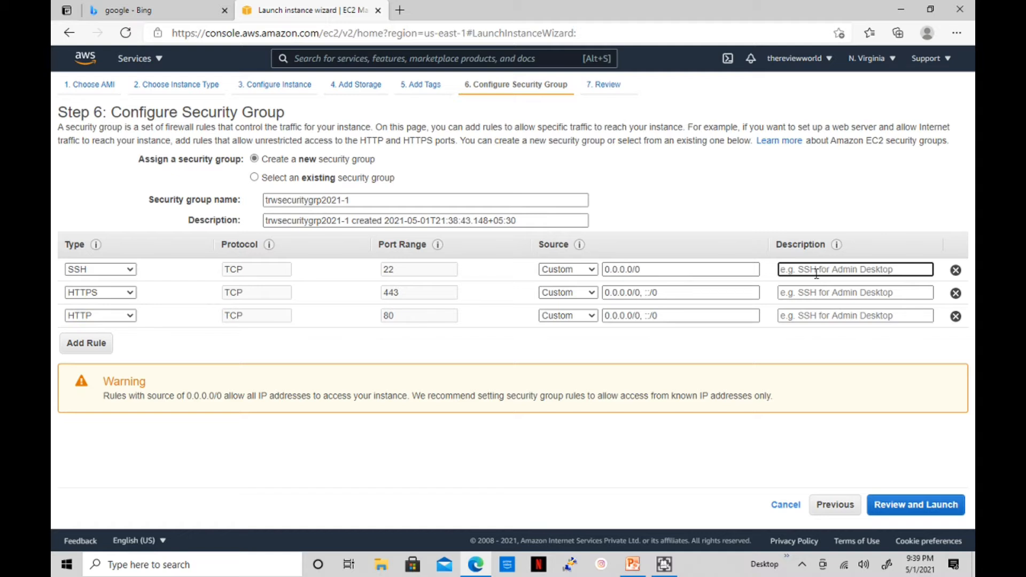
Enter rule descriptions 'ssh port', 'port 80' and 'port 443', then proceed to Review and Launch
{"action": "type", "text": "ssh port"}
{"action": "key", "text": "Tab"}
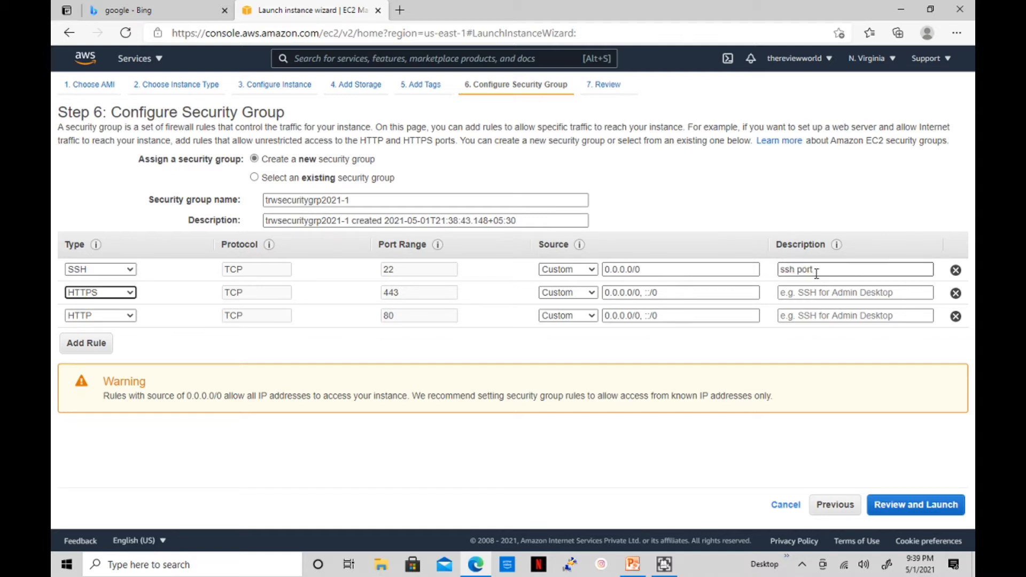
{"action": "left_click", "coordinate": [807, 289]}
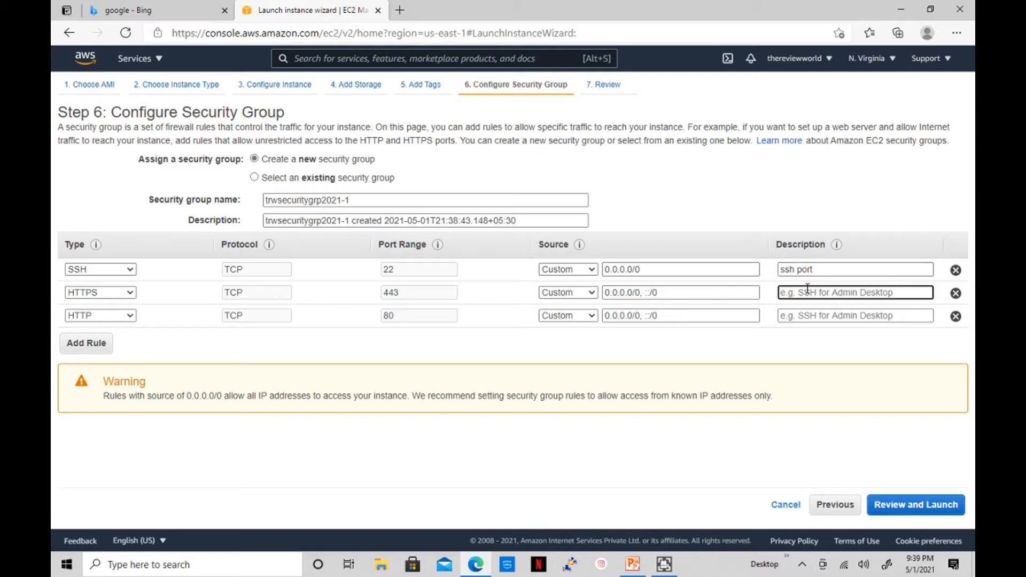
{"action": "type", "text": "port 80"}
{"action": "left_click", "coordinate": [807, 320]}
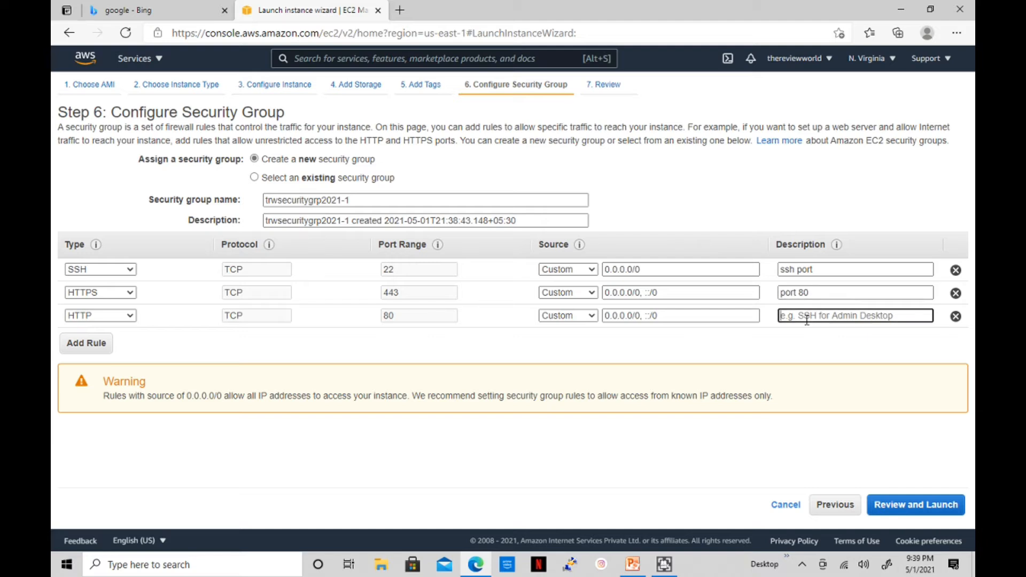
{"action": "type", "text": "port 443"}
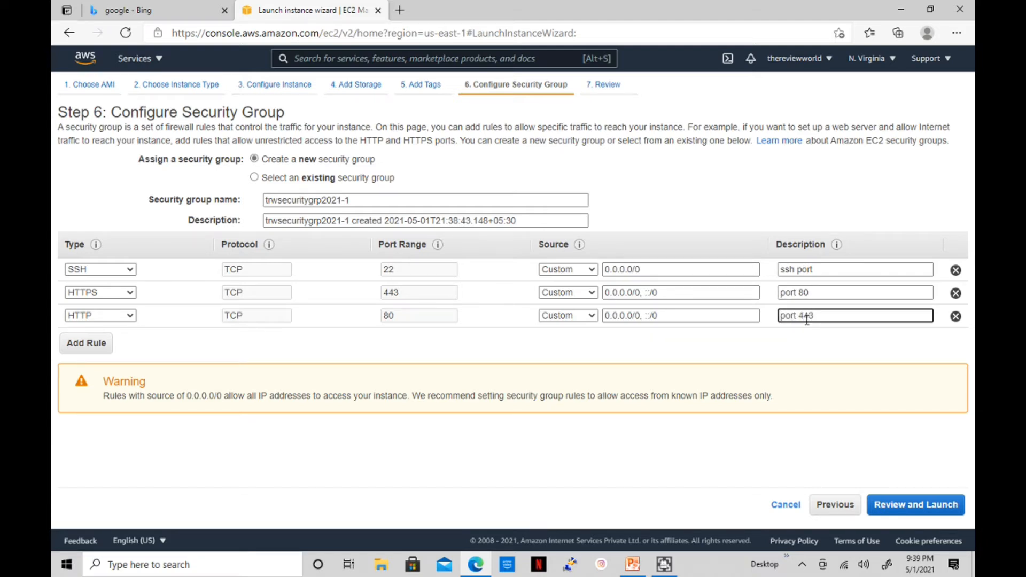
{"action": "left_click", "coordinate": [913, 506]}
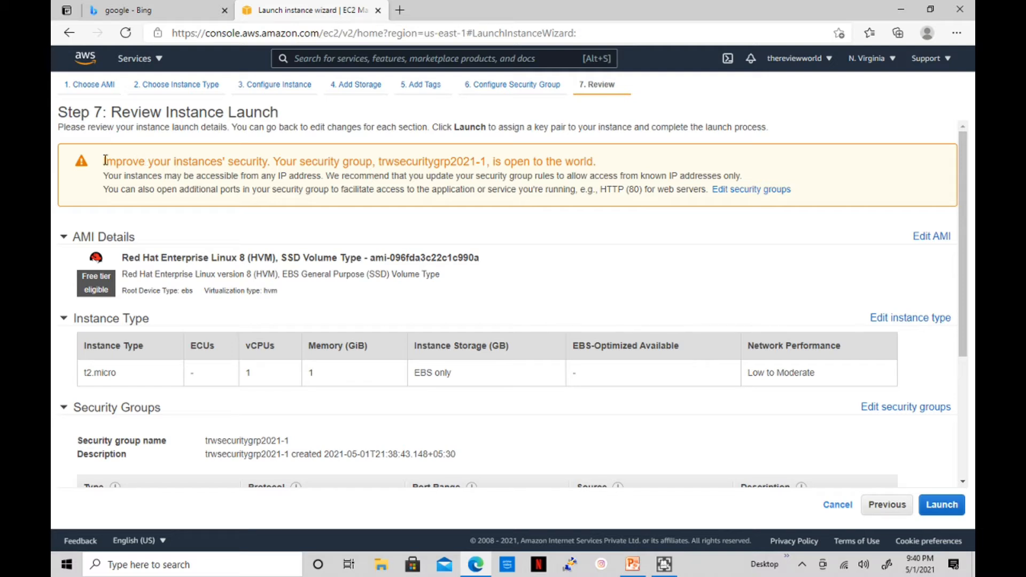
{"action": "left_click_drag", "start_coordinate": [104, 161], "coordinate": [327, 162]}
{"action": "left_click", "coordinate": [595, 163]}
{"action": "scroll", "coordinate": [595, 271], "scroll_direction": "down", "scroll_amount": 3}
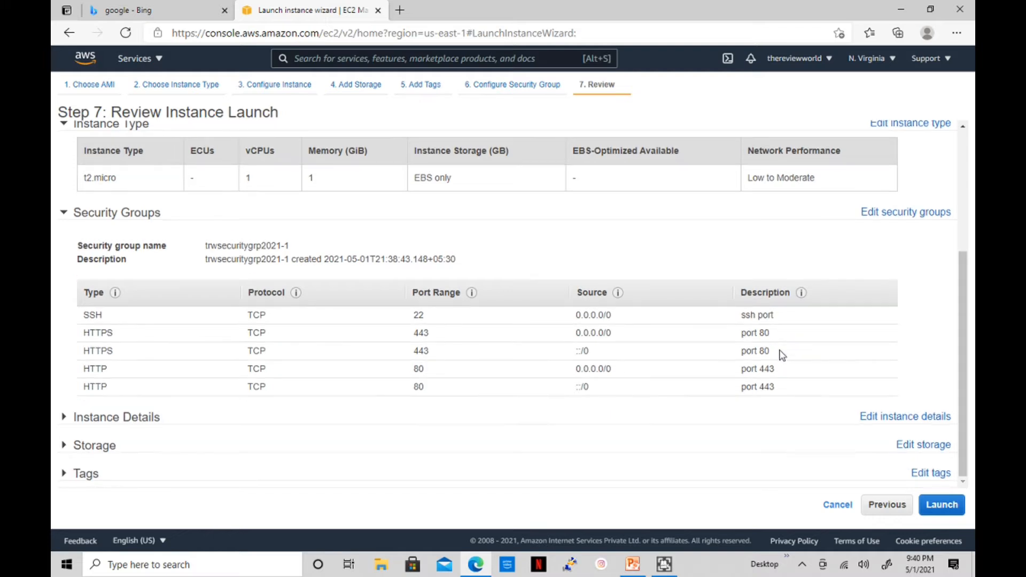
Launch, creating key pair 'rhelwebserver' and downloading its rhelwebserver.pem file
{"action": "left_click", "coordinate": [920, 505]}
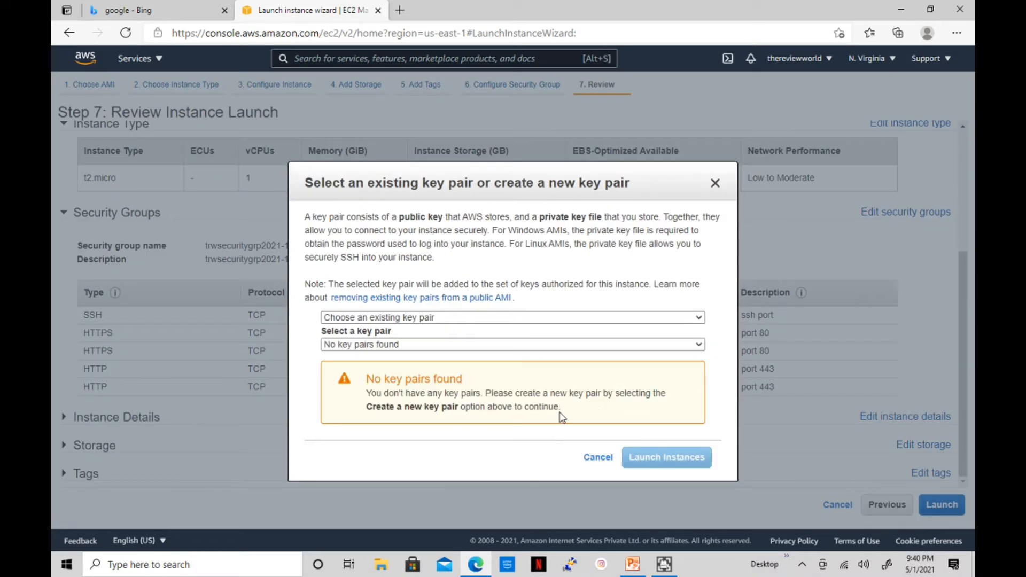
{"action": "left_click", "coordinate": [409, 319]}
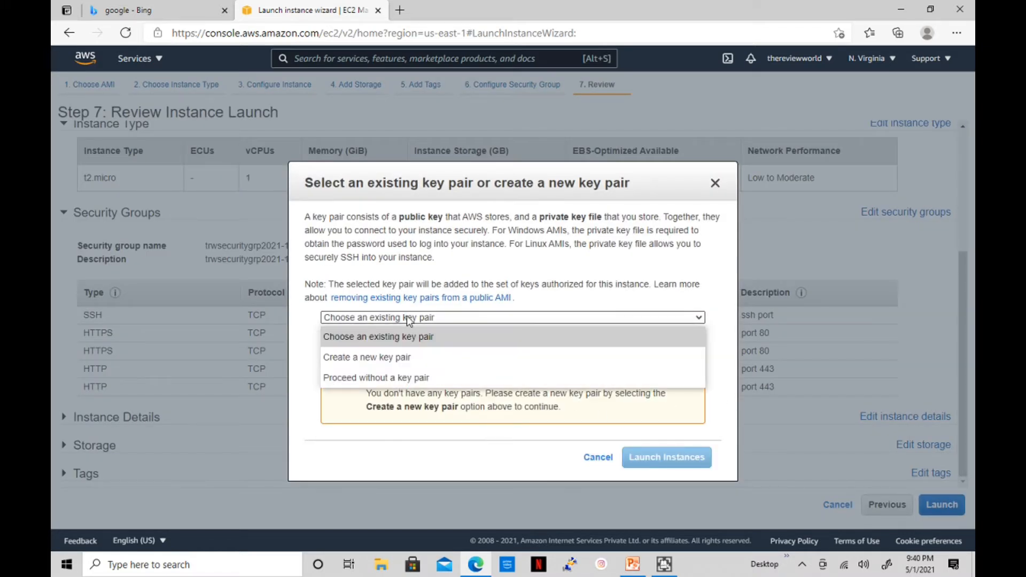
{"action": "left_click", "coordinate": [400, 362]}
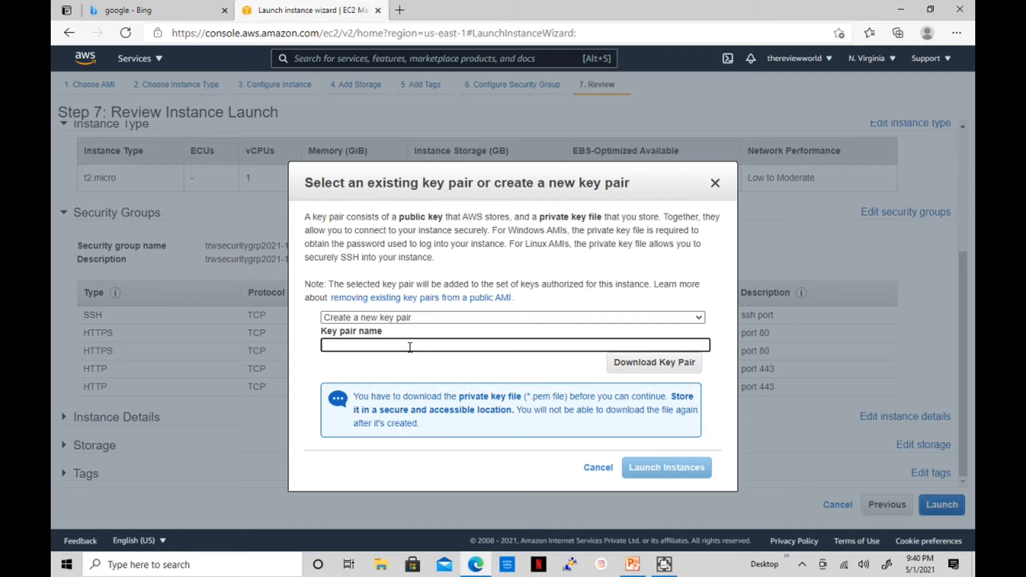
{"action": "type", "text": "w"}
{"action": "key", "text": "BackSpace"}
{"action": "key", "text": "BackSpace"}
{"action": "key", "text": "BackSpace"}
{"action": "type", "text": "rhelwebserver"}
{"action": "left_click", "coordinate": [543, 383]}
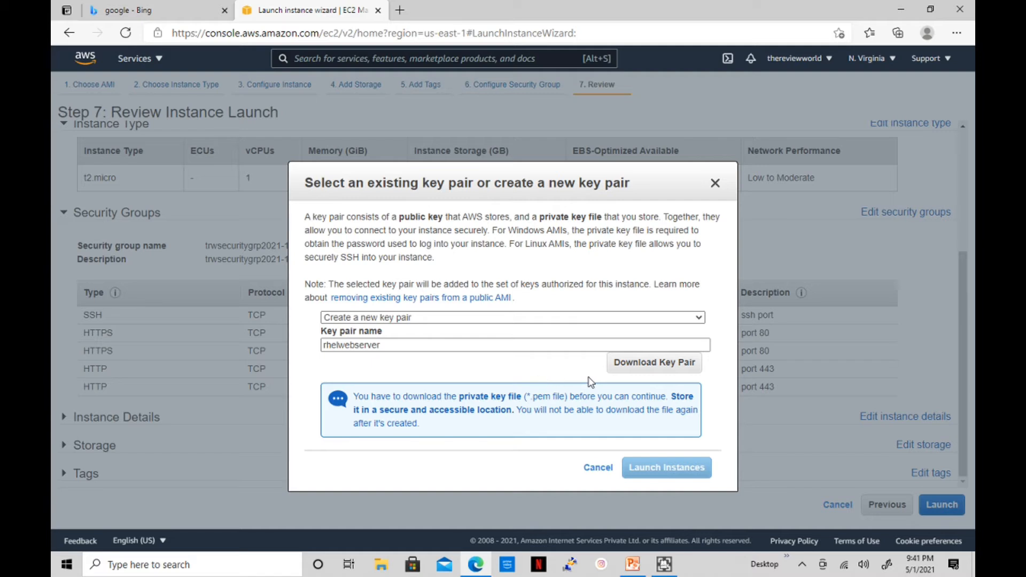
{"action": "left_click", "coordinate": [657, 374]}
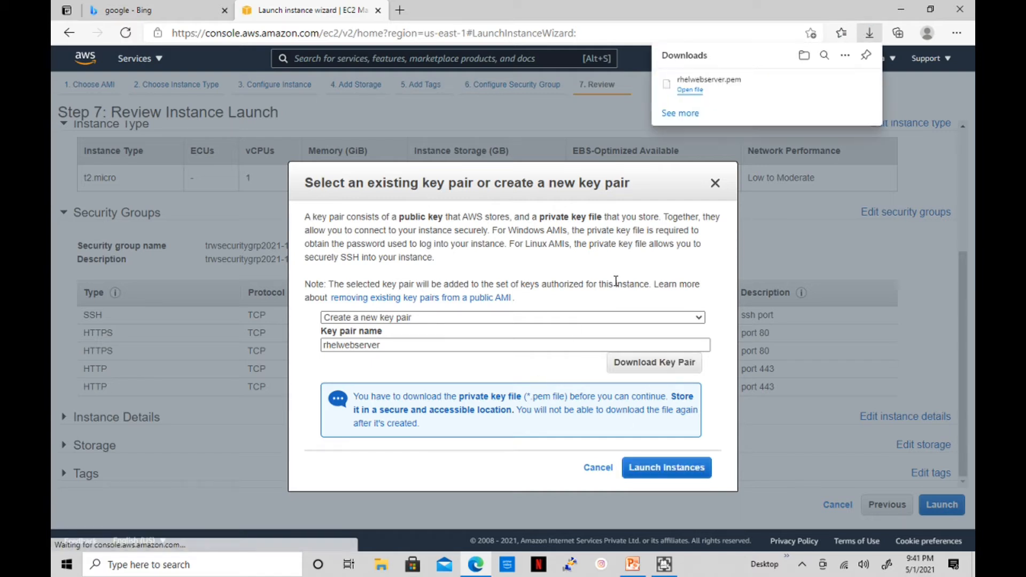
{"action": "mouse_move", "coordinate": [688, 94]}
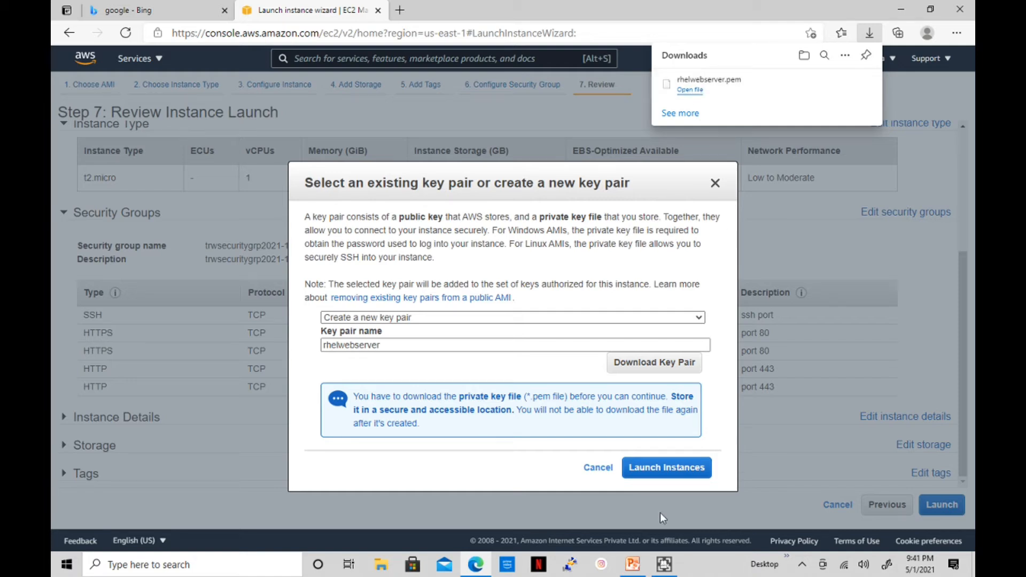
Launch the rhelwebserver t2.micro instance and go to the Instances list
{"action": "left_click", "coordinate": [662, 471]}
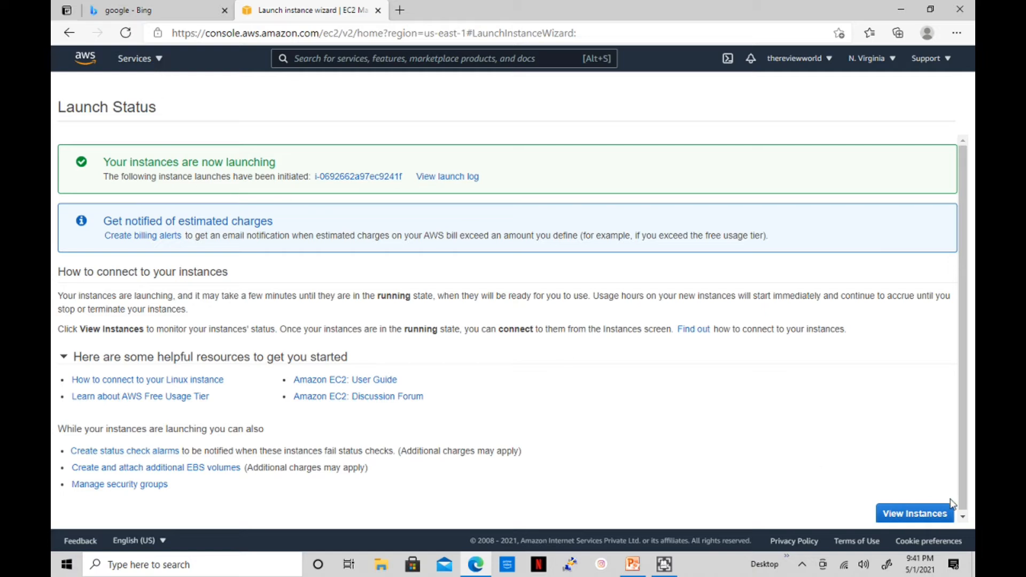
{"action": "left_click", "coordinate": [915, 514]}
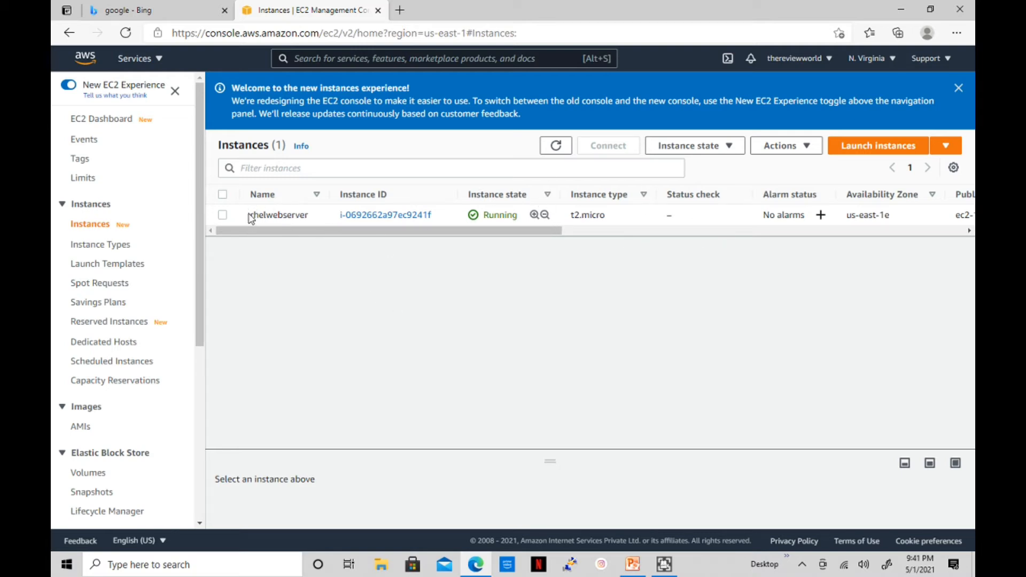
Select the rhelwebserver row and open instance i-0692662a97ec9241f's summary page
{"action": "left_click", "coordinate": [300, 214]}
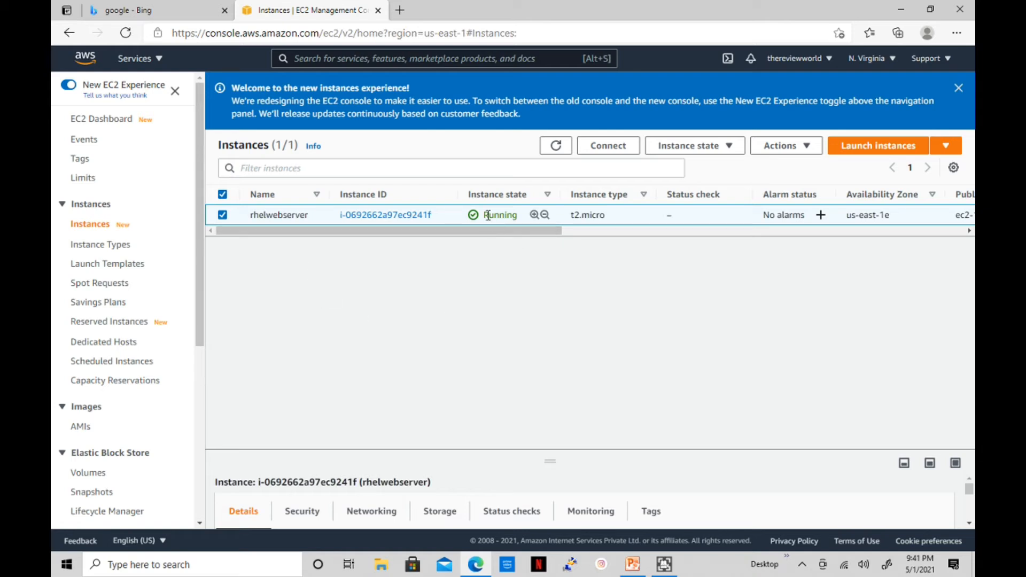
{"action": "left_click", "coordinate": [400, 220]}
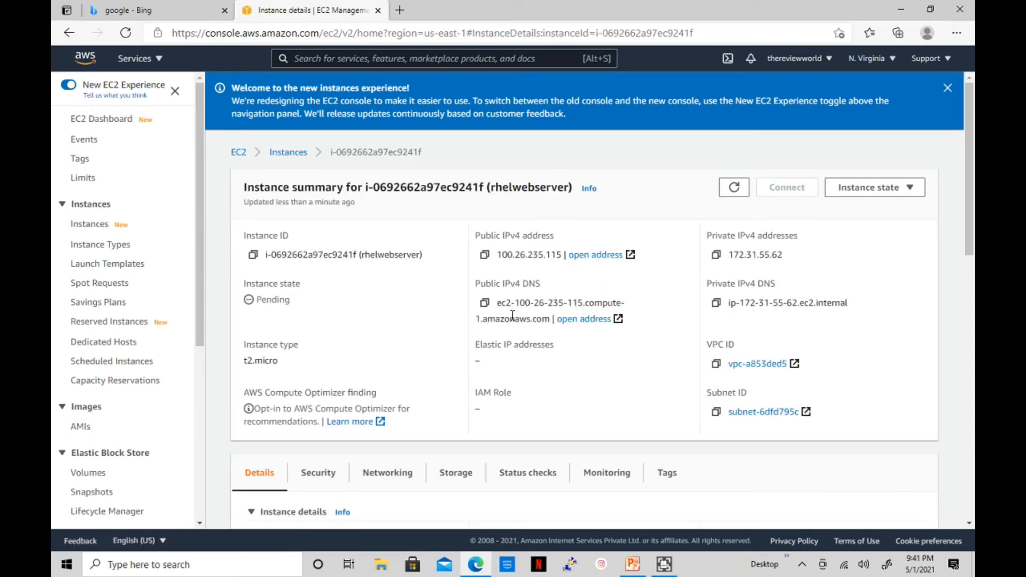
Check the AMI's 8.3 version, the inbound security rules and the public IPv4 DNS name
{"action": "scroll", "coordinate": [625, 307], "scroll_direction": "down", "scroll_amount": 3}
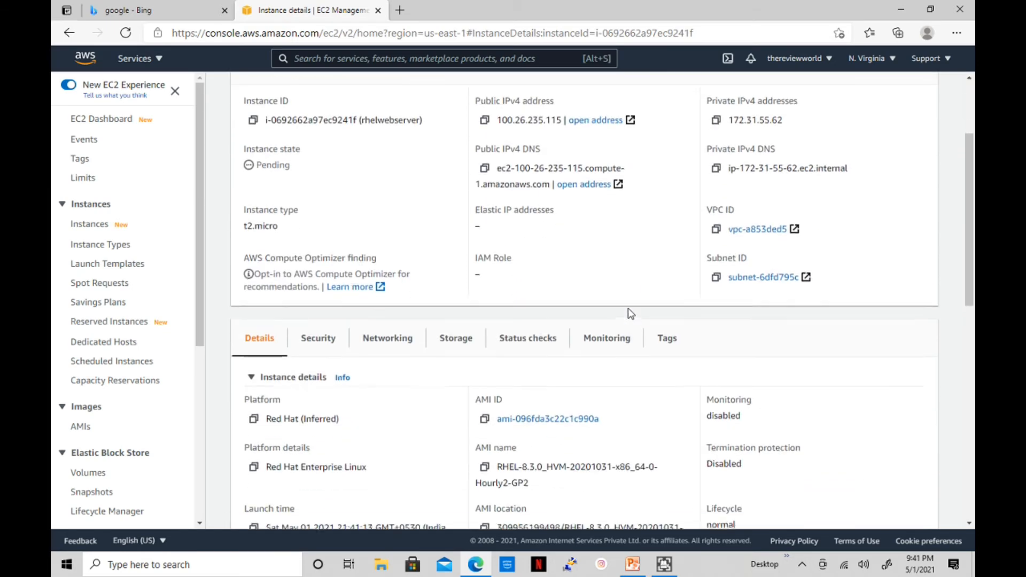
{"action": "scroll", "coordinate": [630, 314], "scroll_direction": "down", "scroll_amount": 3}
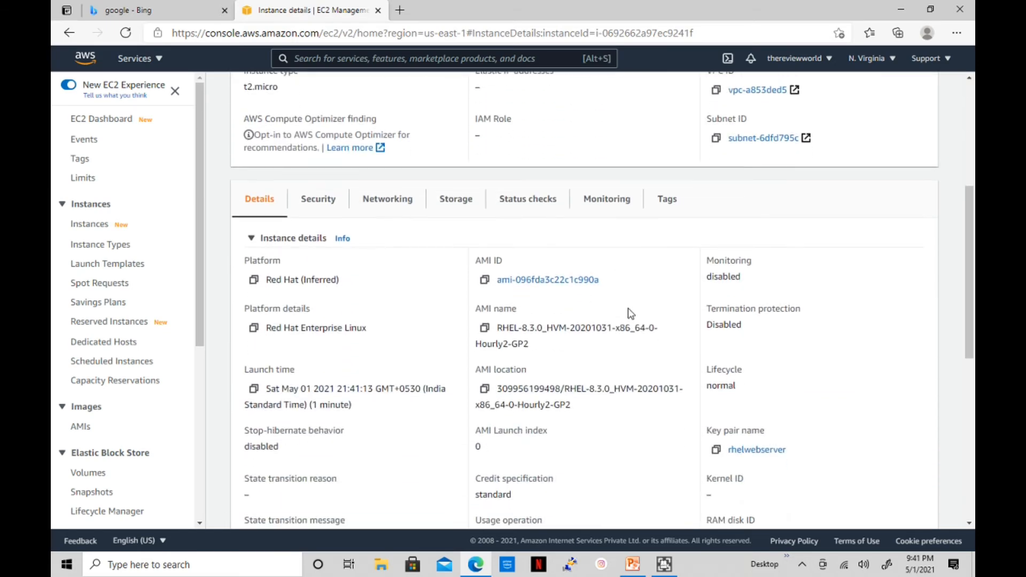
{"action": "left_click_drag", "start_coordinate": [522, 259], "coordinate": [537, 259]}
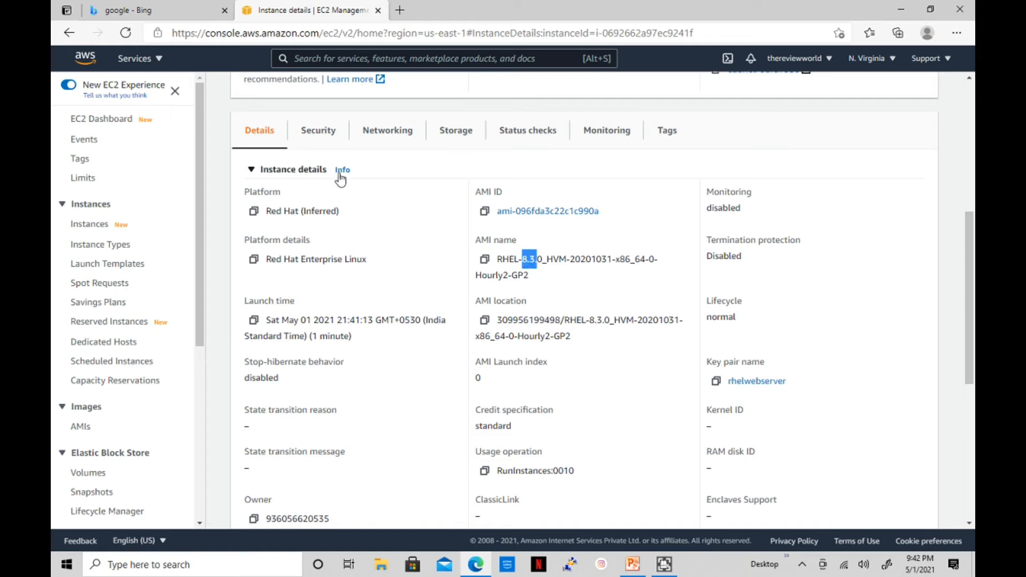
{"action": "left_click", "coordinate": [316, 130]}
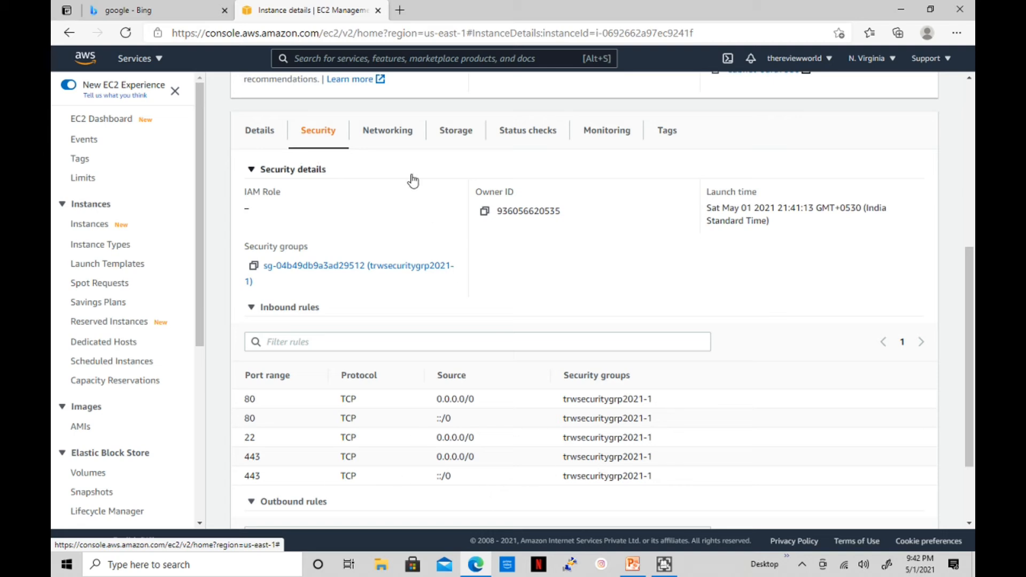
{"action": "left_click", "coordinate": [386, 135]}
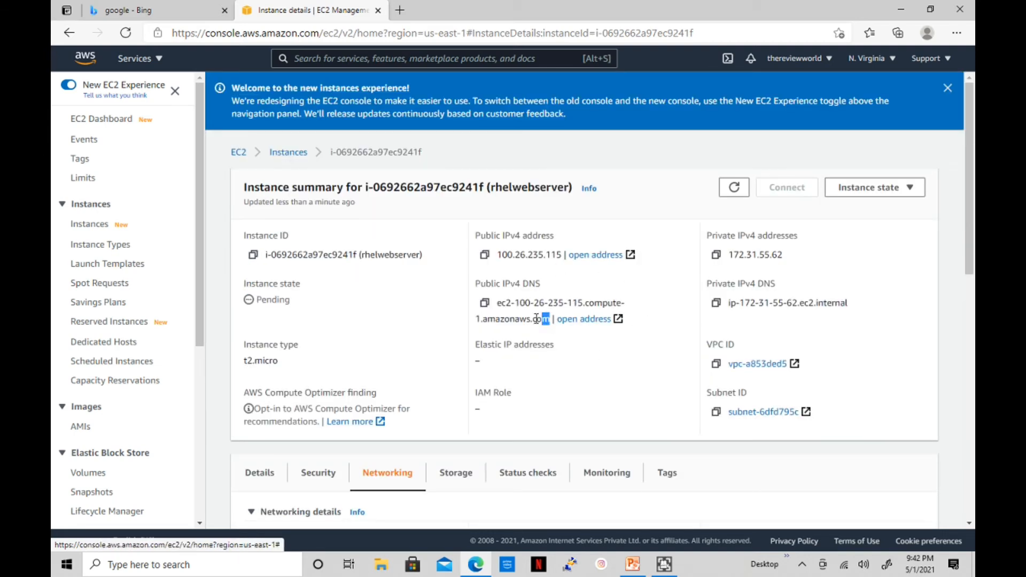
{"action": "left_click_drag", "start_coordinate": [551, 321], "coordinate": [507, 311]}
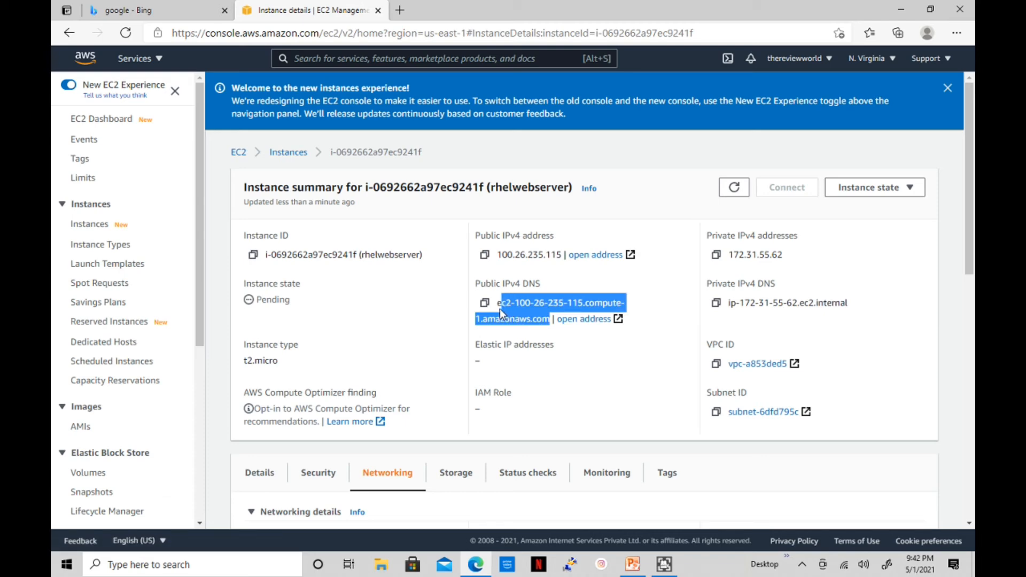
Review the instance's storage details and status checks
{"action": "left_click", "coordinate": [454, 473]}
{"action": "scroll", "coordinate": [560, 428], "scroll_direction": "down", "scroll_amount": 4}
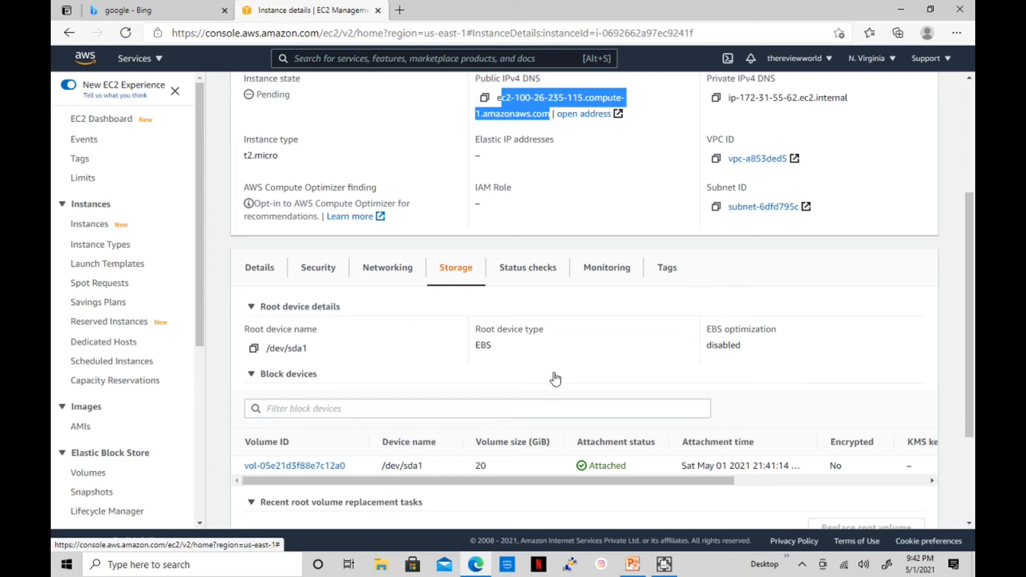
{"action": "scroll", "coordinate": [558, 369], "scroll_direction": "down", "scroll_amount": 3}
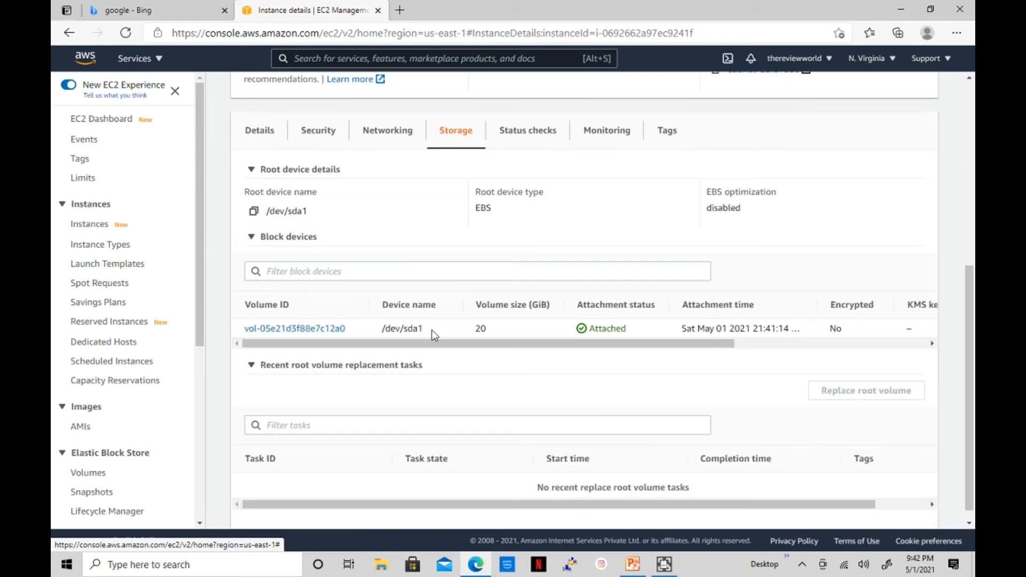
{"action": "scroll", "coordinate": [529, 302], "scroll_direction": "up", "scroll_amount": 3}
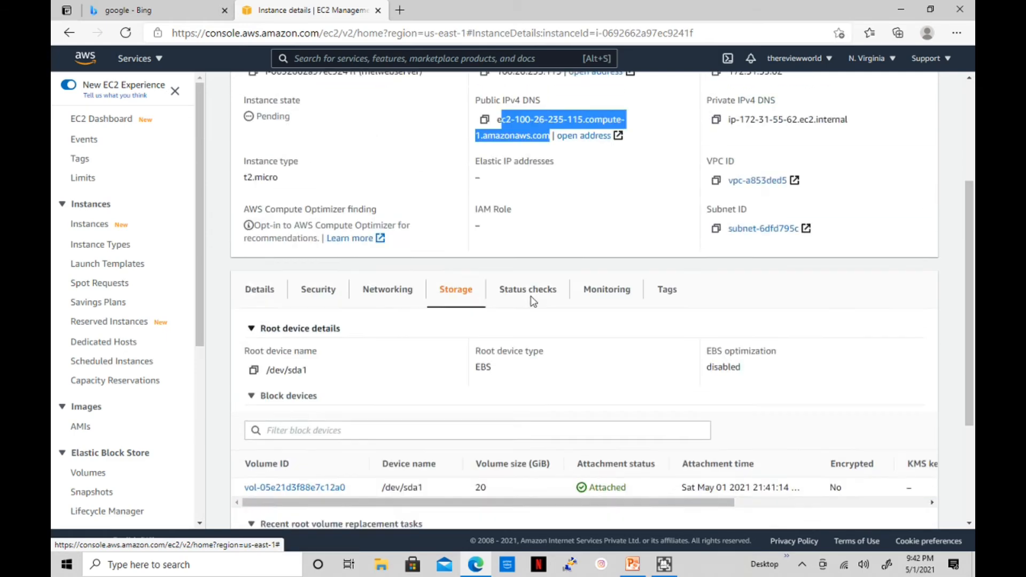
{"action": "left_click", "coordinate": [528, 336]}
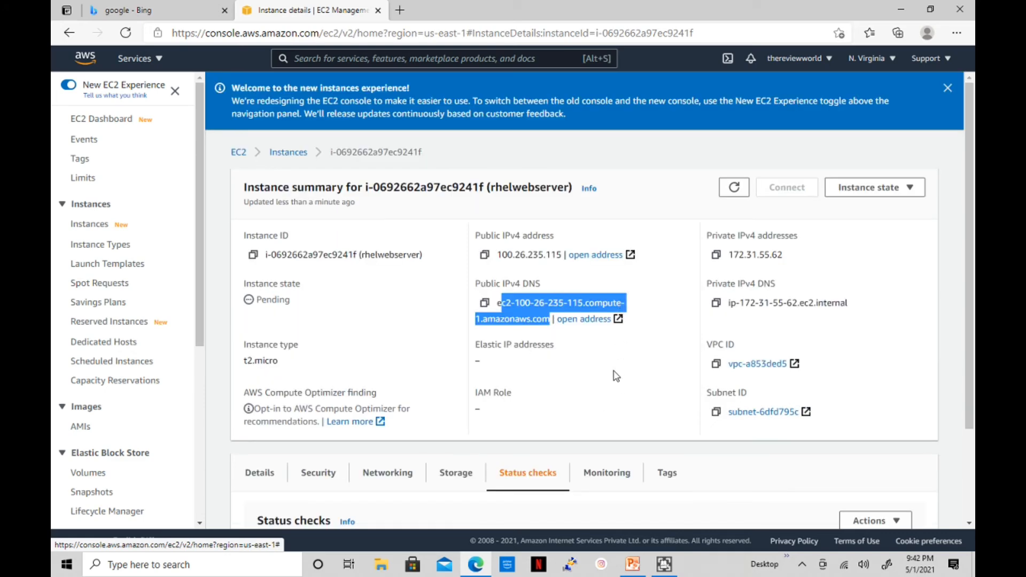
{"action": "scroll", "coordinate": [614, 375], "scroll_direction": "down", "scroll_amount": 2}
Look over the monitoring graphs, then the instance's tags
{"action": "left_click", "coordinate": [607, 356]}
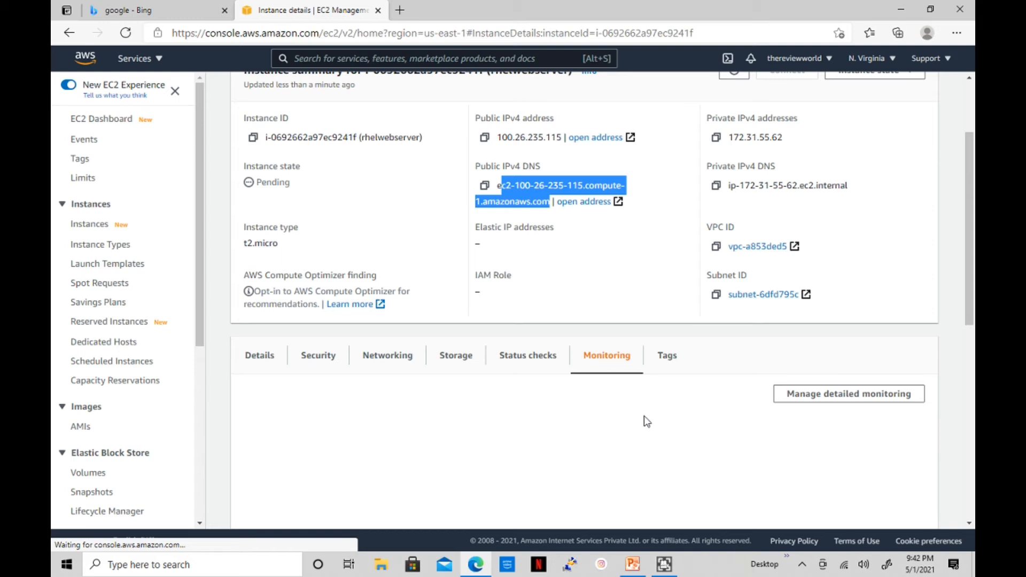
{"action": "scroll", "coordinate": [659, 362], "scroll_direction": "down", "scroll_amount": 5}
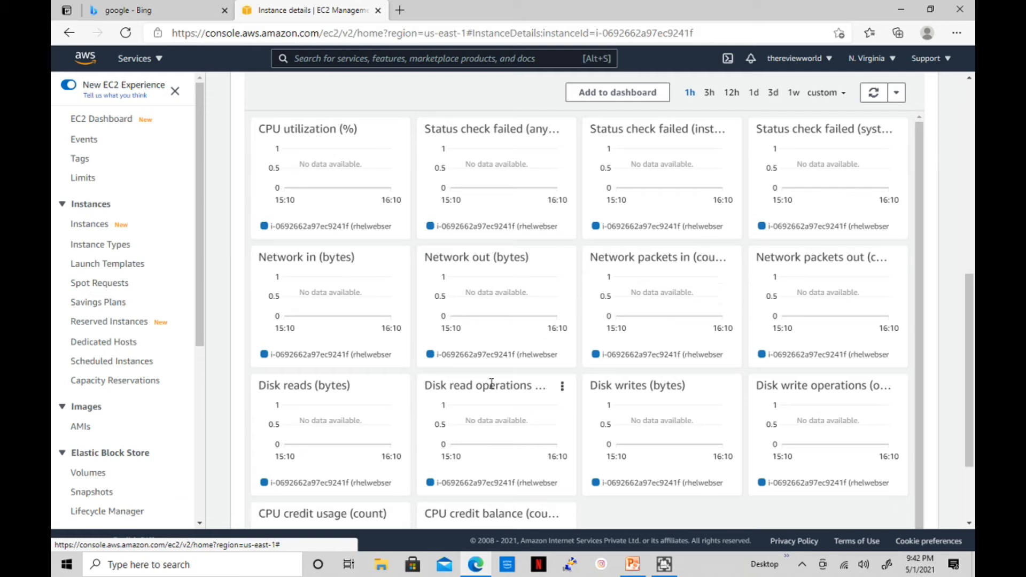
{"action": "scroll", "coordinate": [507, 359], "scroll_direction": "up", "scroll_amount": 9}
{"action": "scroll", "coordinate": [506, 359], "scroll_direction": "down", "scroll_amount": 7}
{"action": "scroll", "coordinate": [507, 360], "scroll_direction": "down", "scroll_amount": 1}
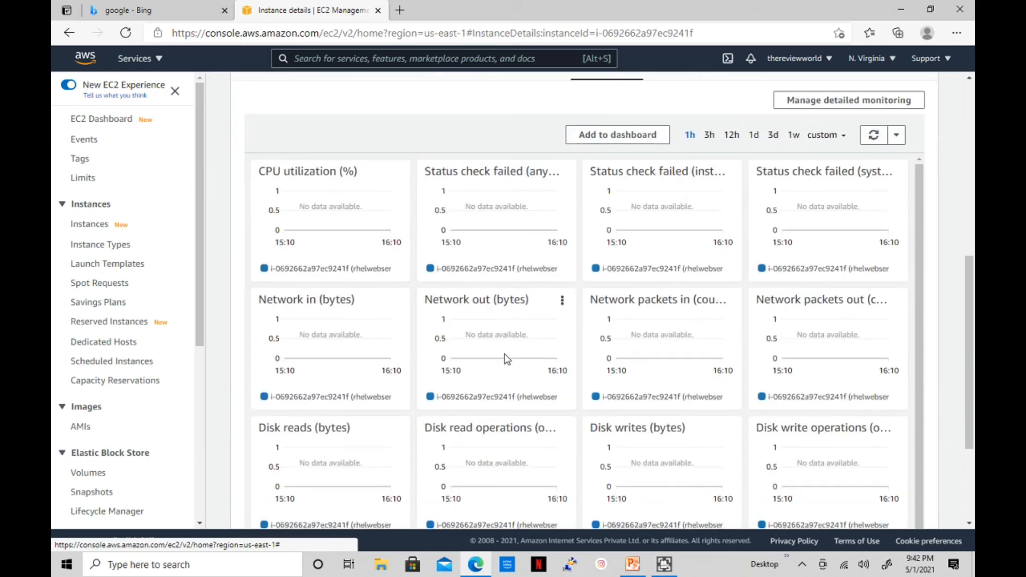
{"action": "scroll", "coordinate": [507, 360], "scroll_direction": "up", "scroll_amount": 5}
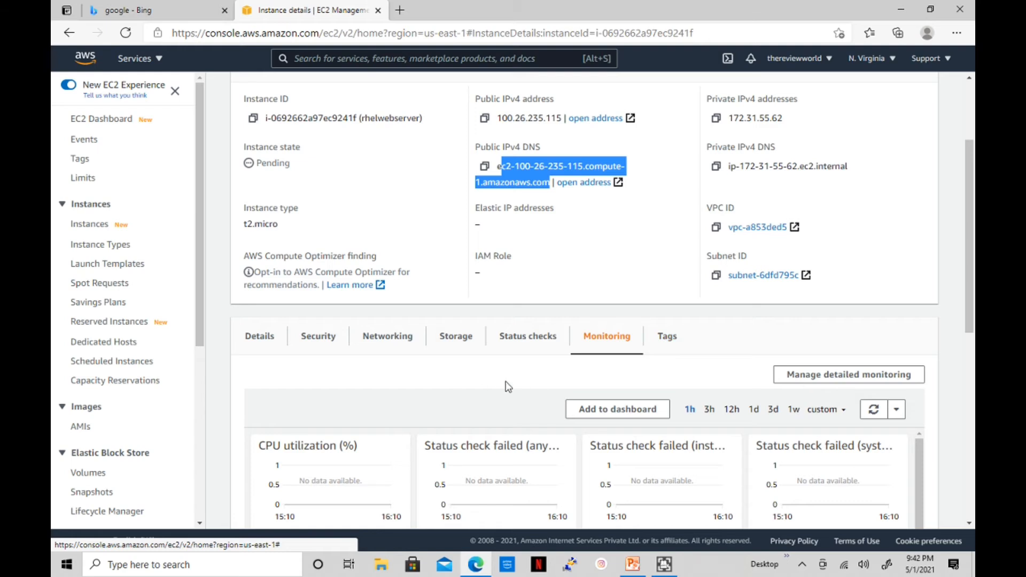
{"action": "left_click", "coordinate": [663, 349]}
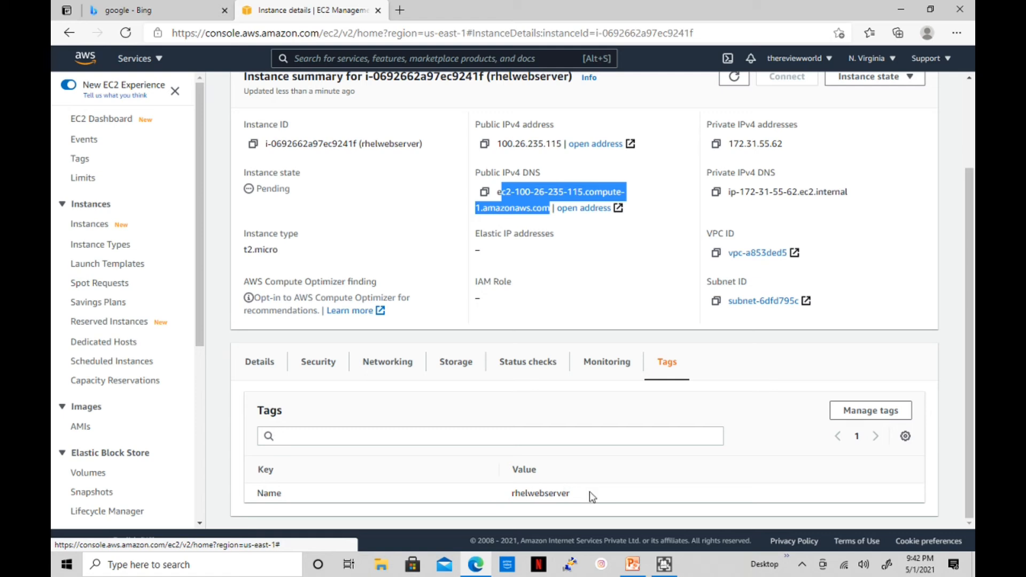
{"action": "scroll", "coordinate": [526, 401], "scroll_direction": "up", "scroll_amount": 2}
{"action": "left_click", "coordinate": [621, 374]}
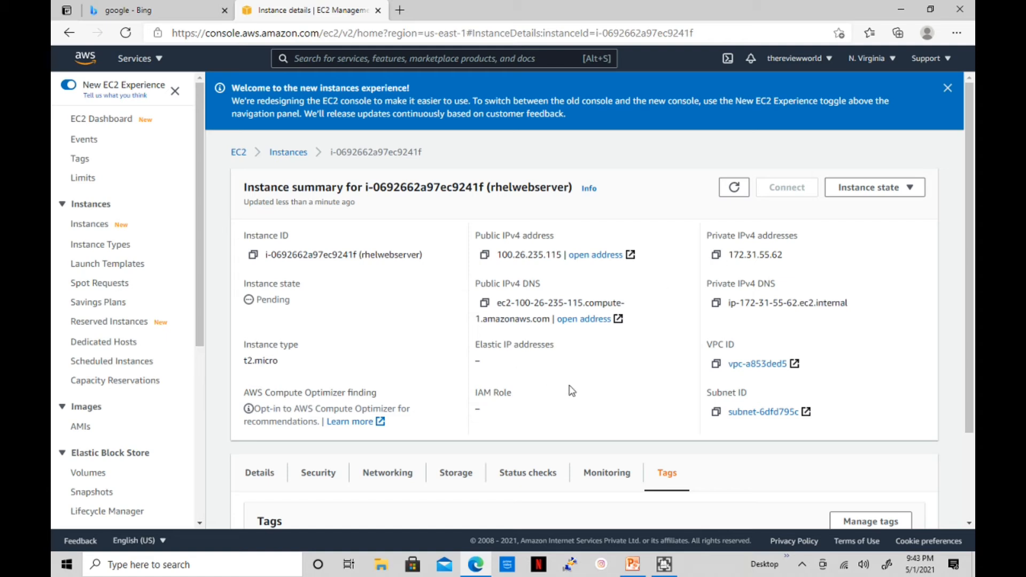
Refresh until rhelwebserver shows Running, dismiss the welcome banner, and reopen its summary page
{"action": "left_click", "coordinate": [734, 188]}
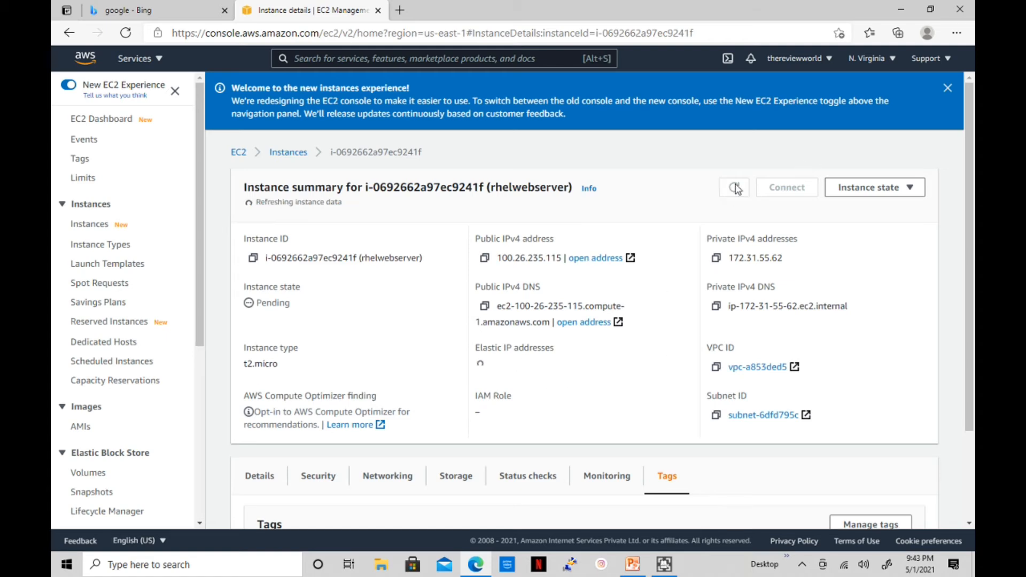
{"action": "left_click", "coordinate": [736, 189]}
{"action": "left_click", "coordinate": [955, 90]}
{"action": "left_click", "coordinate": [288, 98]}
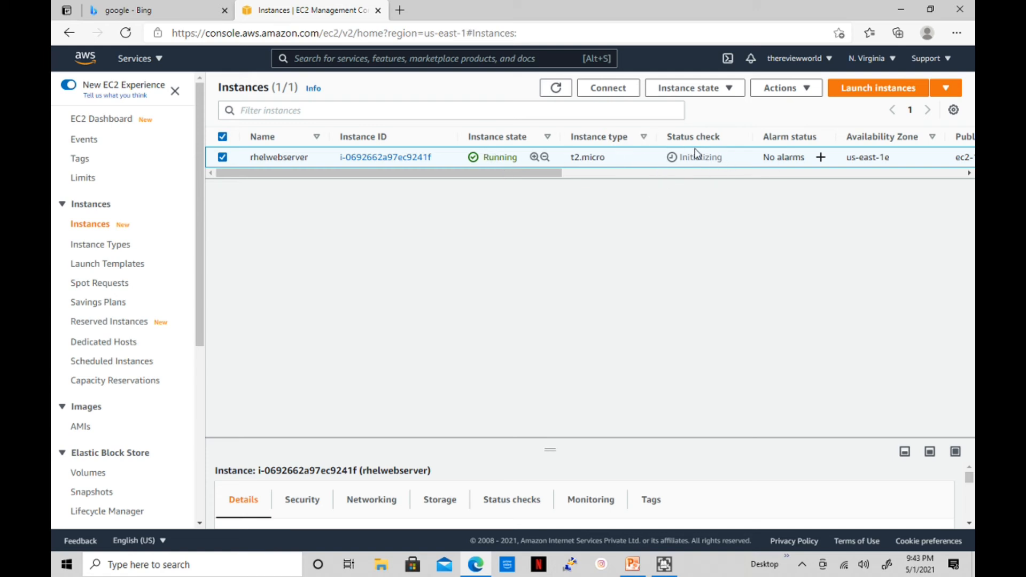
{"action": "left_click", "coordinate": [412, 158]}
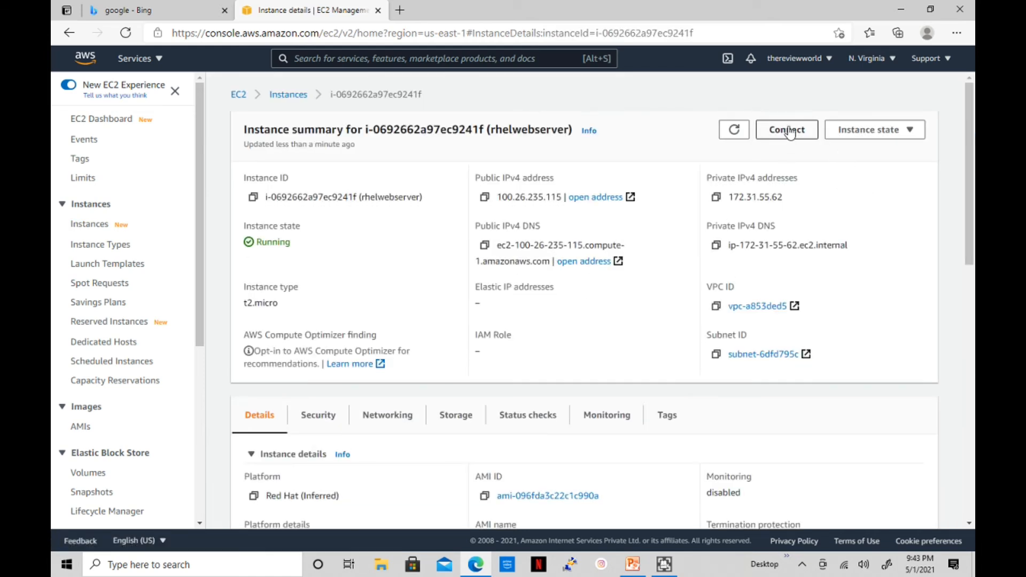
{"action": "left_click", "coordinate": [288, 95]}
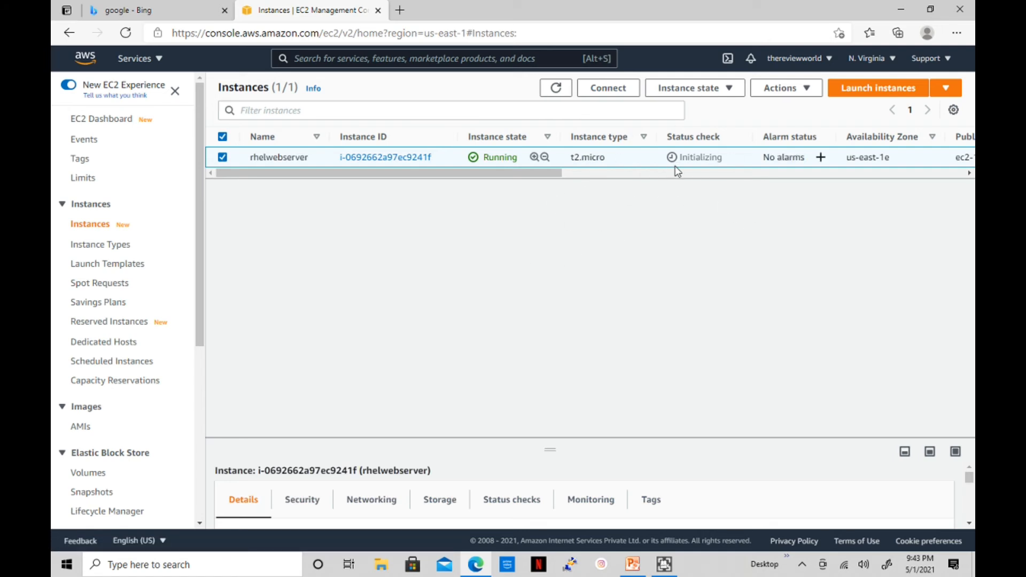
{"action": "left_click", "coordinate": [414, 161]}
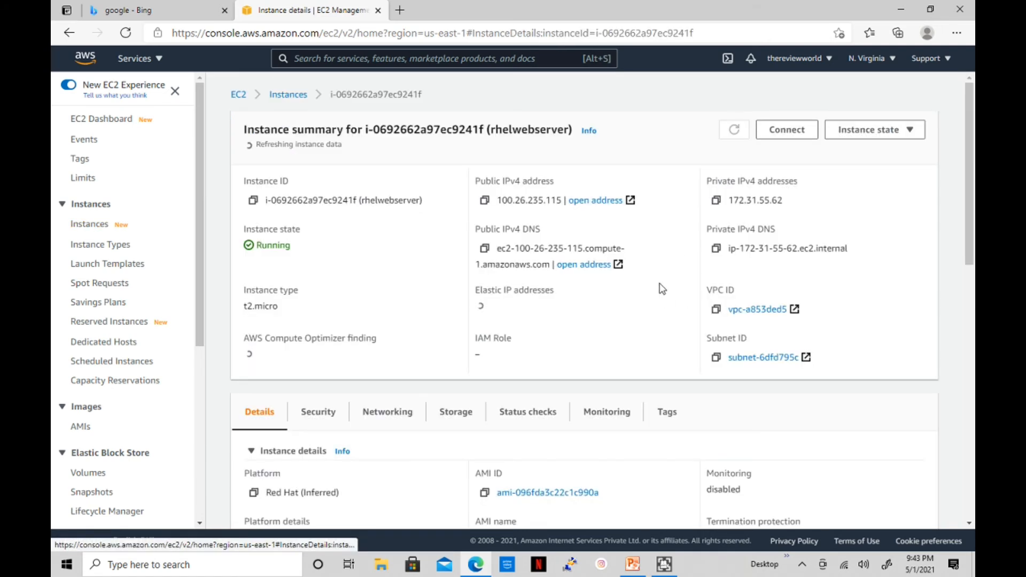
Open Connect to instance and bring up the SSH client instructions
{"action": "left_click", "coordinate": [780, 134]}
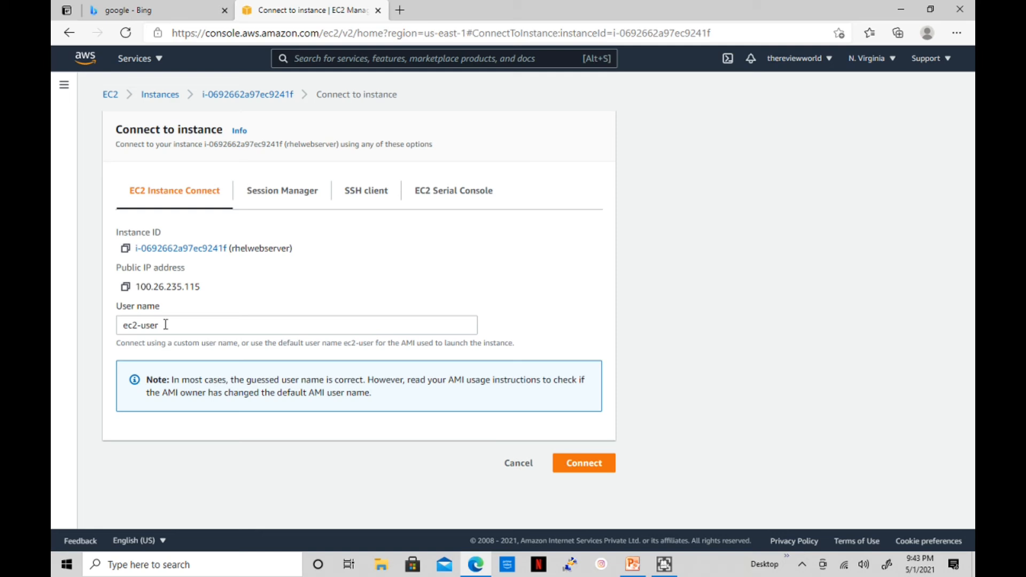
{"action": "left_click", "coordinate": [288, 196]}
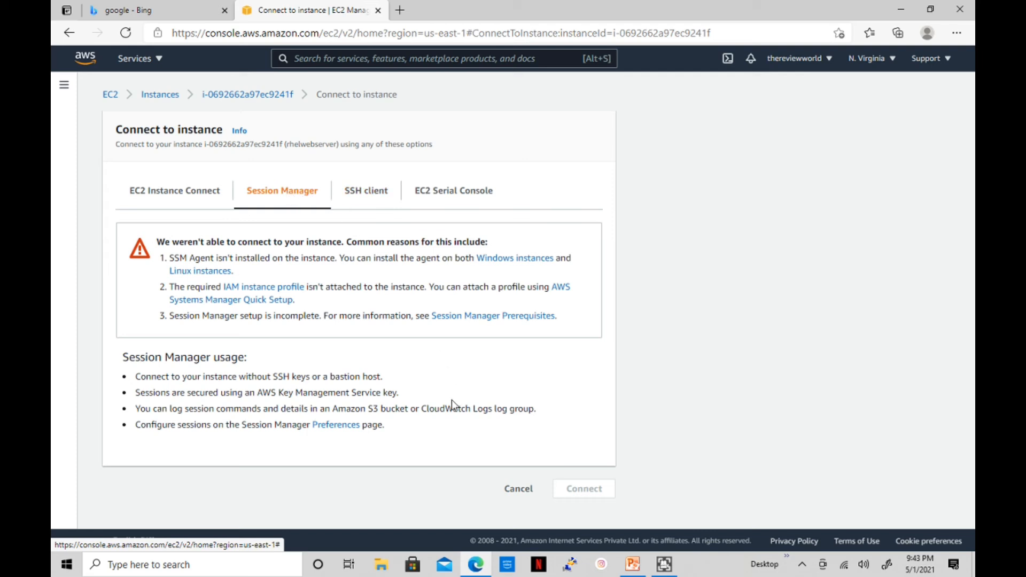
{"action": "left_click", "coordinate": [370, 198]}
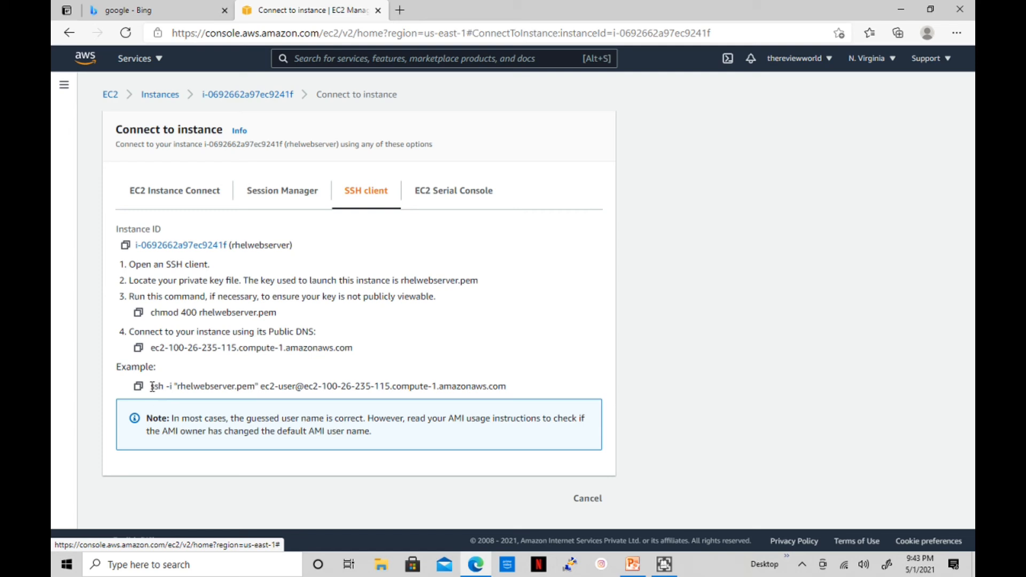
Copy the example ssh command that uses rhelwebserver.pem as ec2-user
{"action": "left_click_drag", "start_coordinate": [152, 386], "coordinate": [502, 384]}
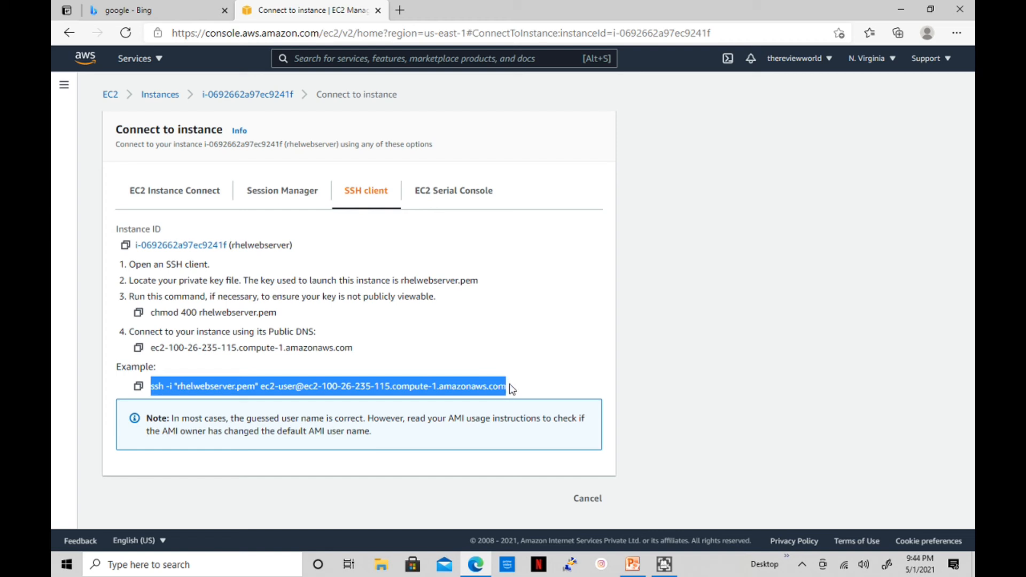
{"action": "left_click", "coordinate": [282, 350]}
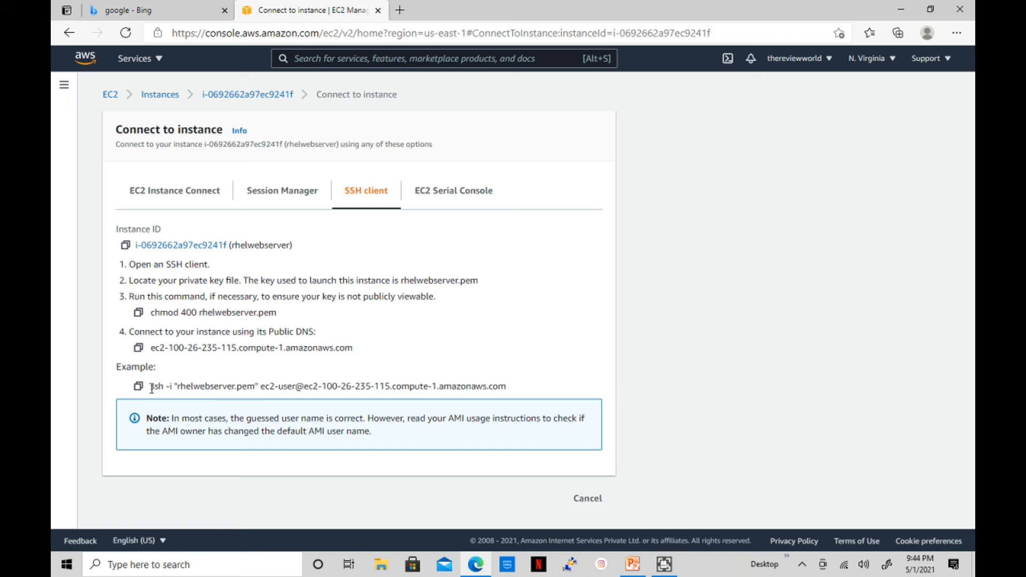
{"action": "left_click_drag", "start_coordinate": [151, 388], "coordinate": [517, 393]}
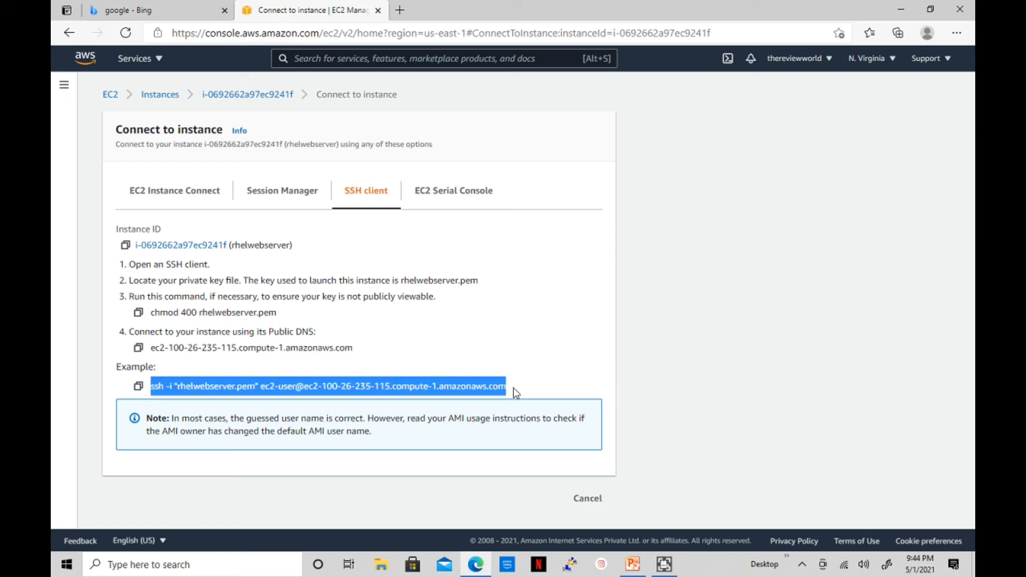
{"action": "right_click", "coordinate": [473, 387]}
{"action": "left_click", "coordinate": [511, 178]}
Launch Command Prompt via 'cmd' search and confirm rhelwebserver.pem is in Downloads
{"action": "left_click", "coordinate": [185, 565]}
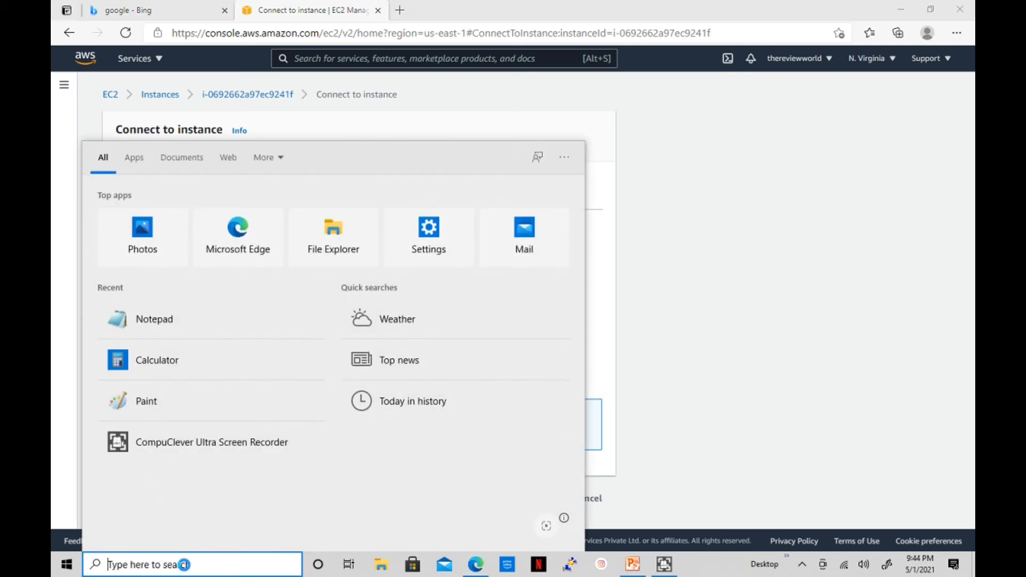
{"action": "type", "text": "cmd"}
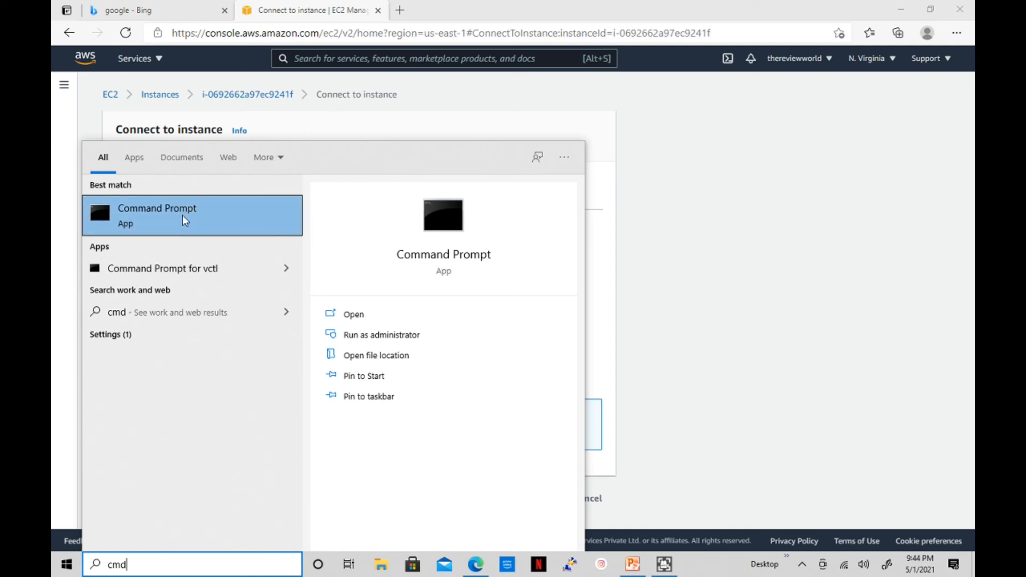
{"action": "left_click", "coordinate": [182, 215]}
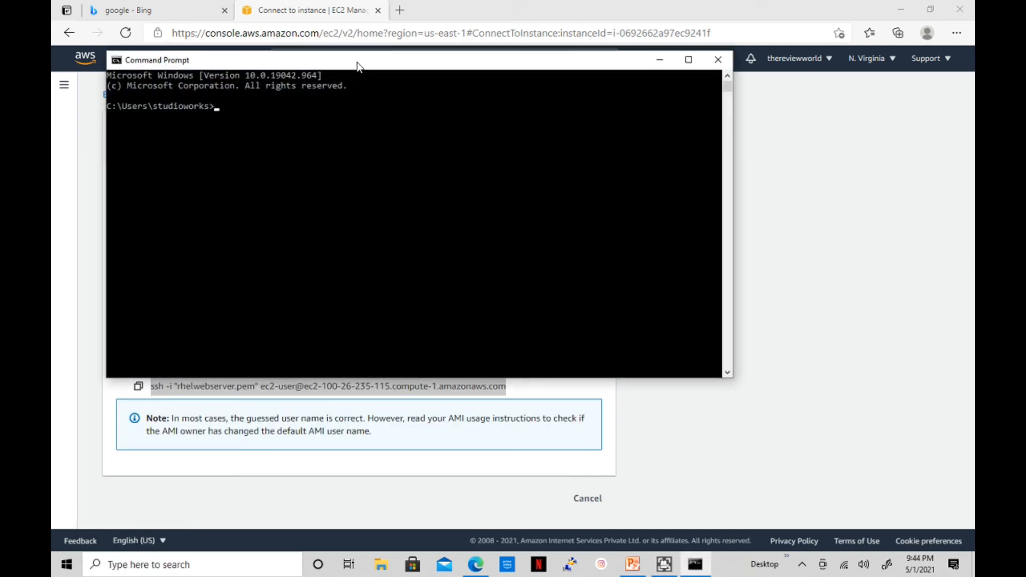
{"action": "left_click_drag", "start_coordinate": [354, 63], "coordinate": [414, 176]}
{"action": "left_click", "coordinate": [420, 291]}
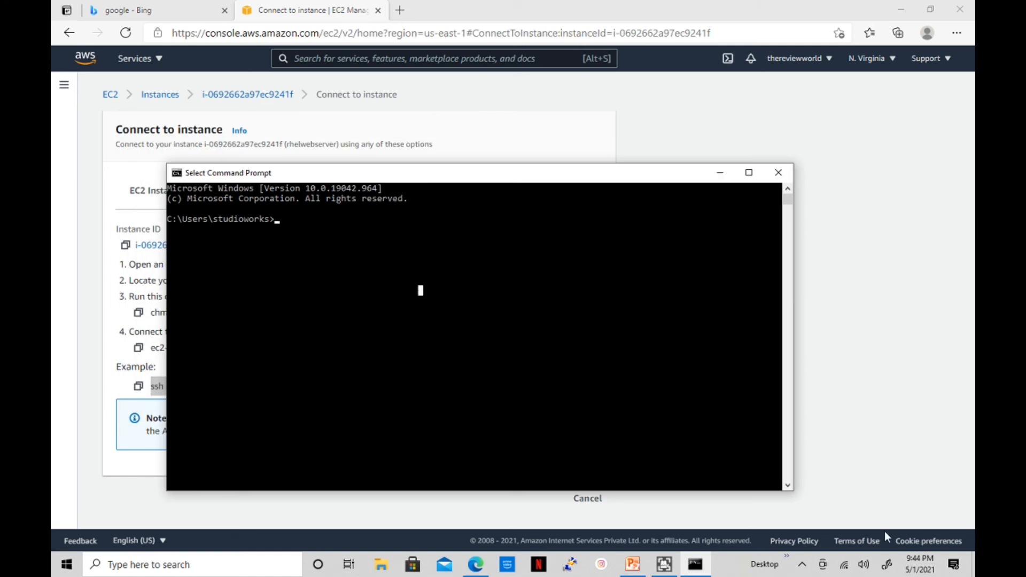
{"action": "left_click", "coordinate": [386, 569]}
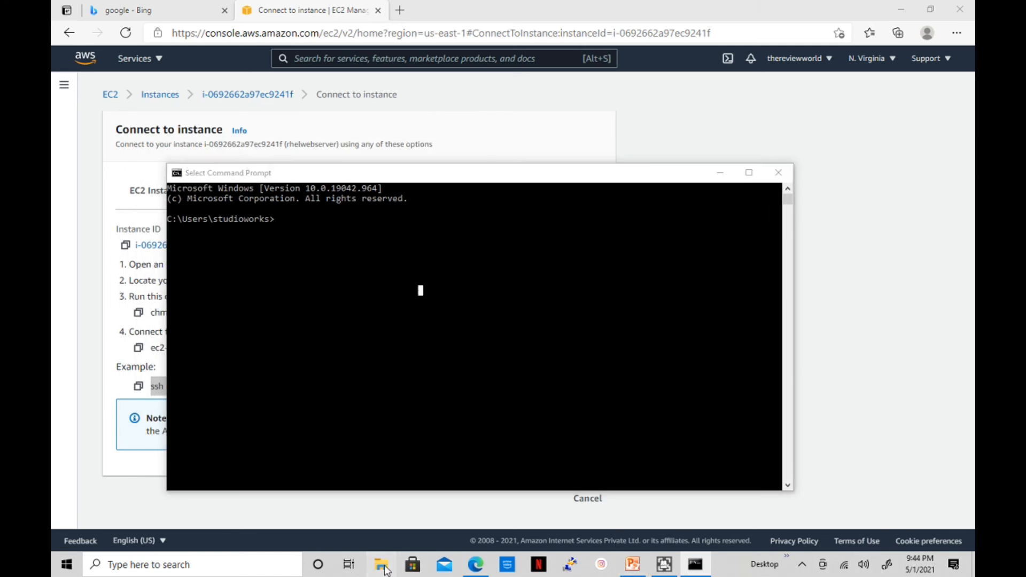
{"action": "left_click", "coordinate": [108, 168]}
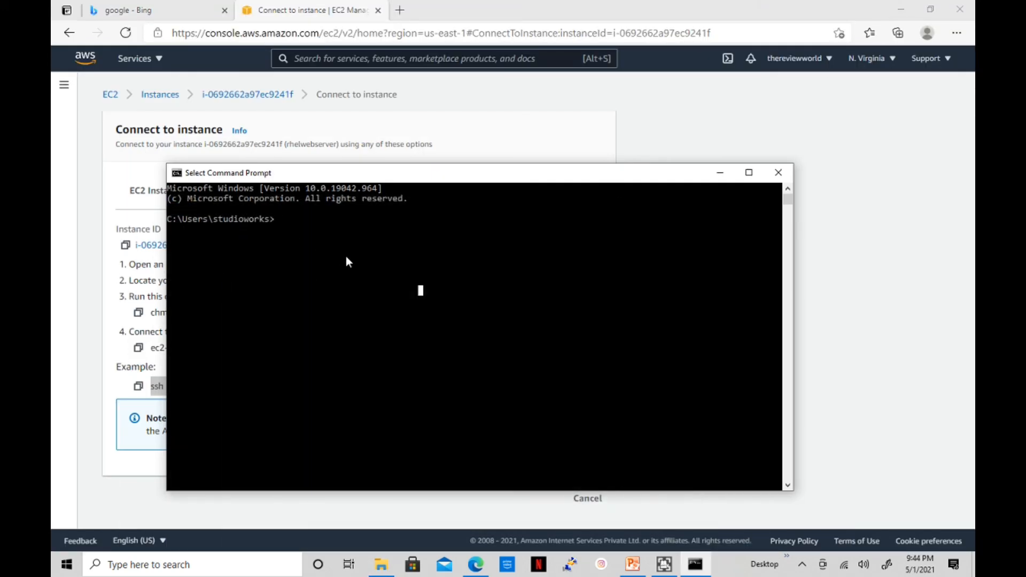
Change into the Downloads folder and confirm rhelwebserver.pem is listed there
{"action": "type", "text": "pwd"}
{"action": "key", "text": "Return"}
{"action": "type", "text": "dir"}
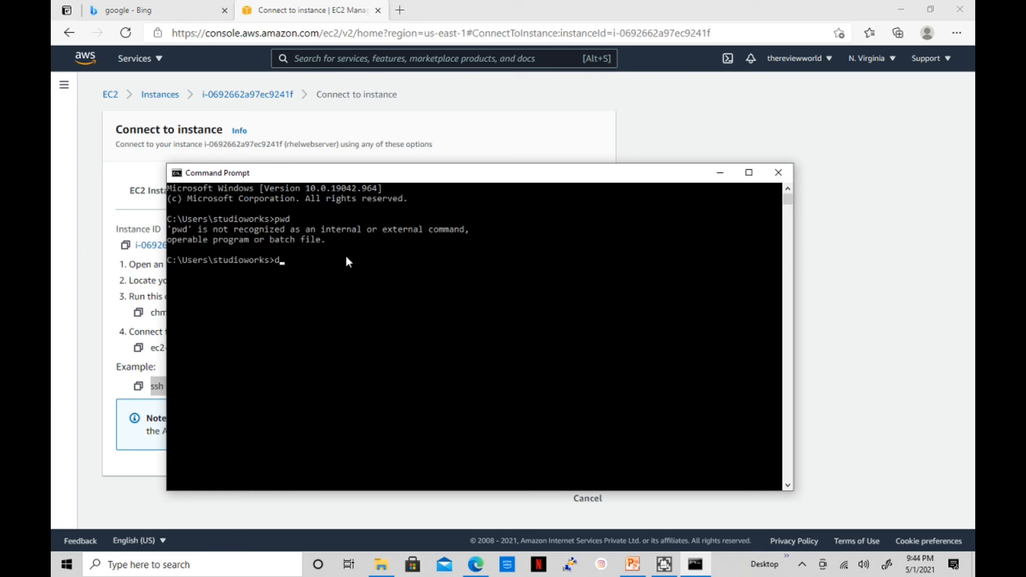
{"action": "key", "text": "Return"}
{"action": "type", "text": "cd"}
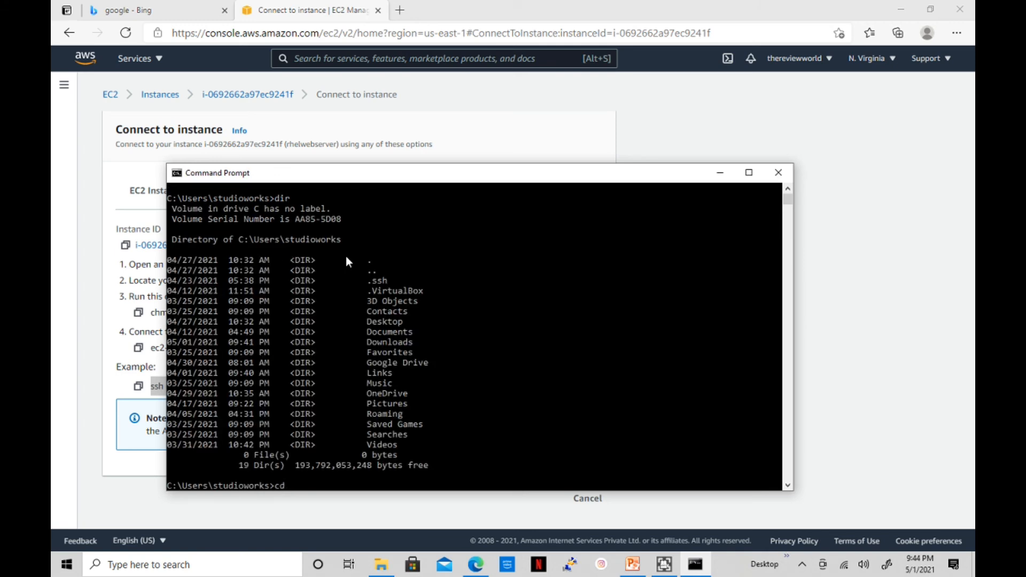
{"action": "type", "text": " Documents"}
{"action": "key", "text": "Tab"}
{"action": "key", "text": "Return"}
{"action": "type", "text": "dir"}
{"action": "key", "text": "Return"}
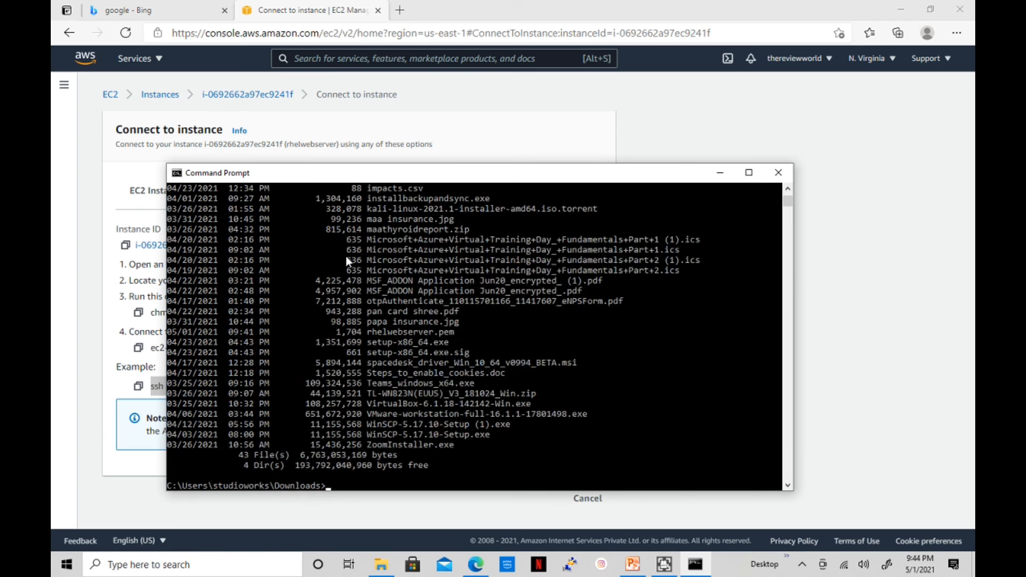
{"action": "type", "text": "dir rh"}
{"action": "key", "text": "Tab"}
{"action": "key", "text": "ctrl+c"}
Paste the ssh command, strip the quotes around the key file, and run it
{"action": "right_click", "coordinate": [602, 354]}
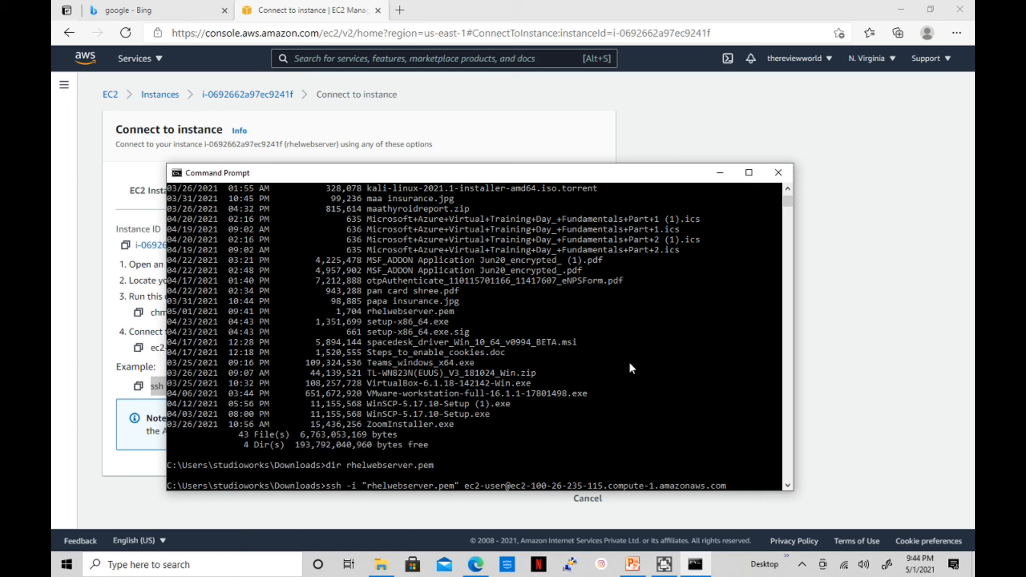
{"action": "key", "text": "BackSpace"}
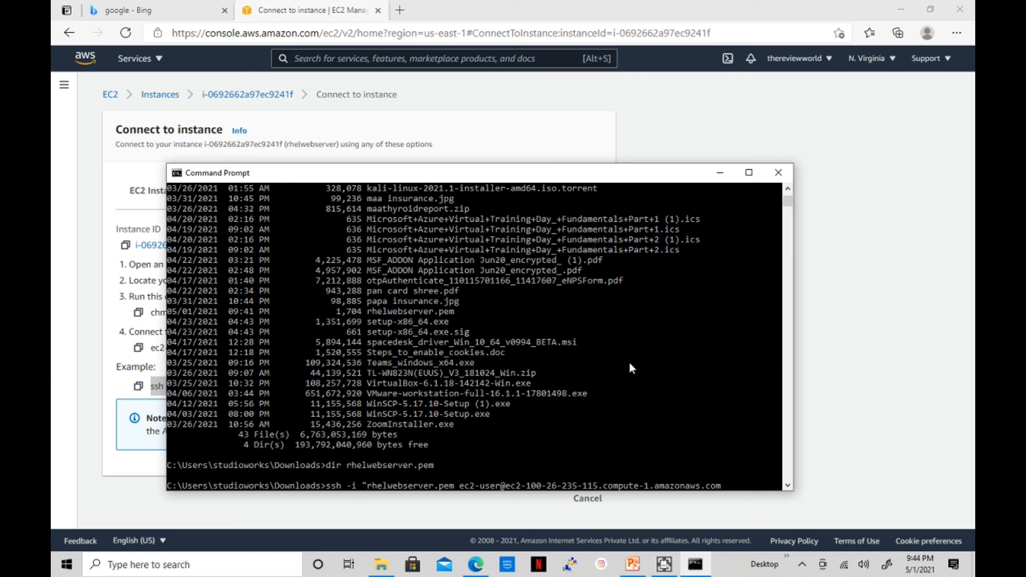
{"action": "key", "text": "BackSpace"}
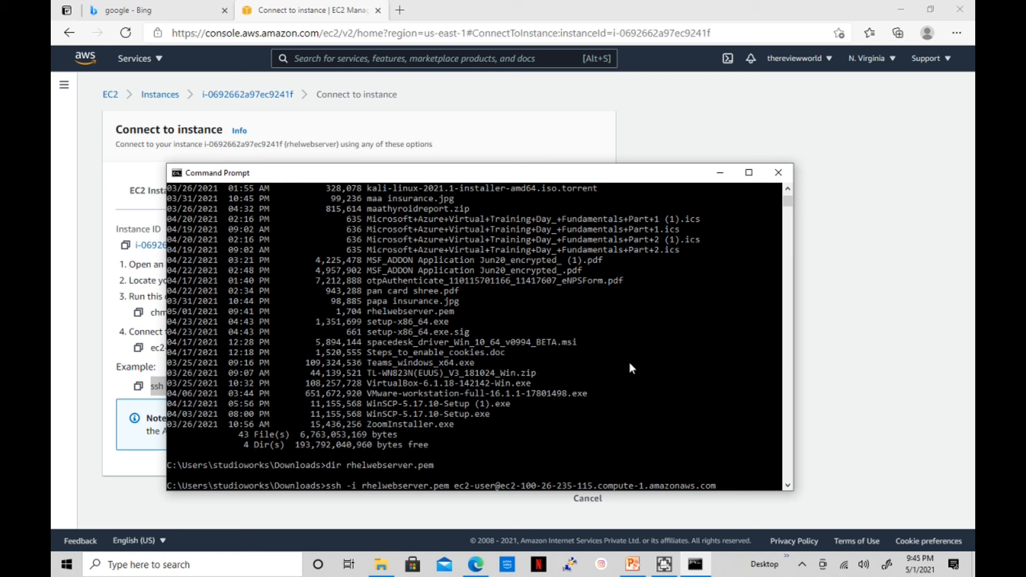
{"action": "type", "text": "c:"}
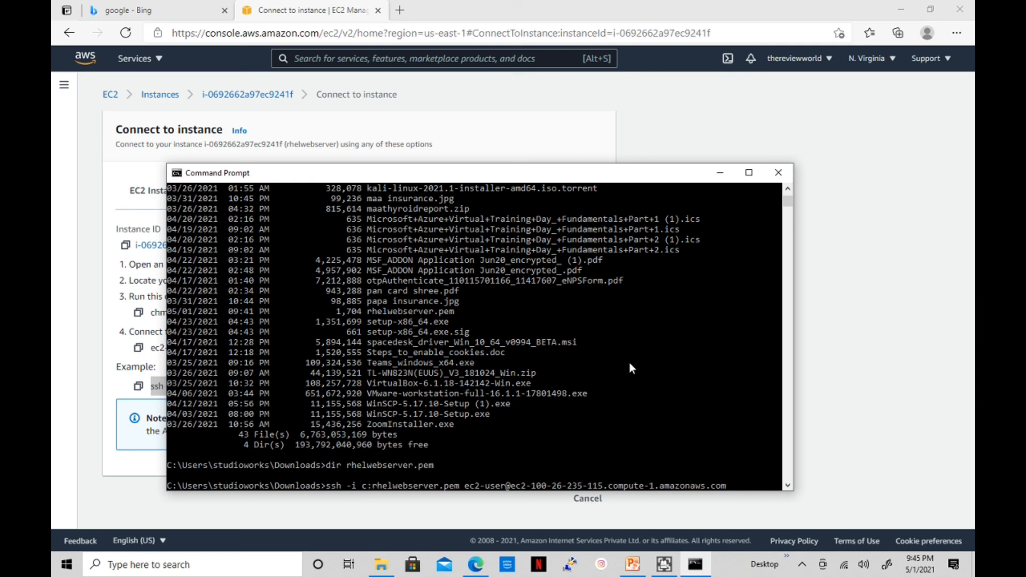
{"action": "type", "text": "\\"}
{"action": "key", "text": "BackSpace"}
{"action": "key", "text": "BackSpace"}
{"action": "key", "text": "BackSpace"}
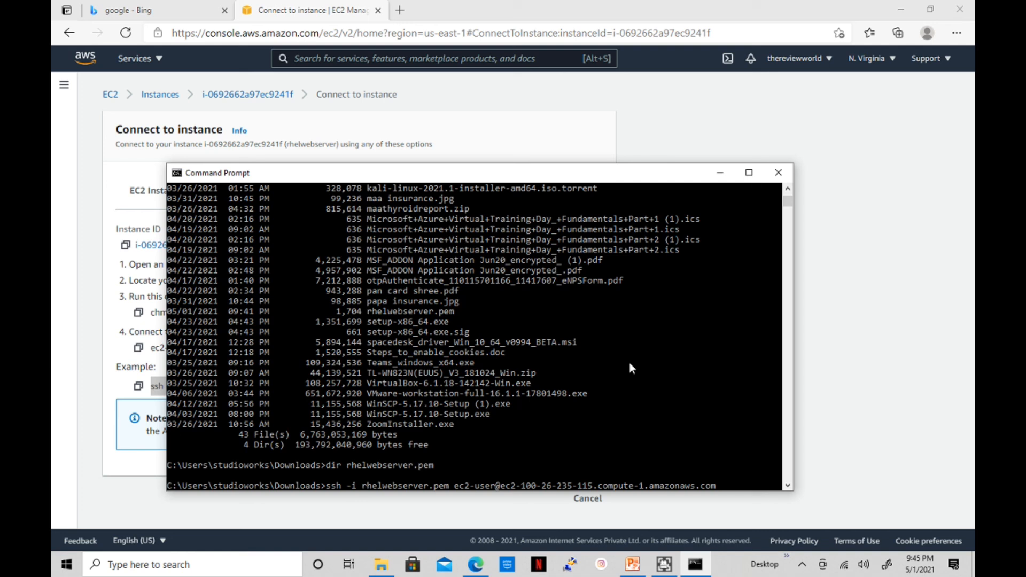
{"action": "key", "text": "Left"}
{"action": "key", "text": "Left"}
{"action": "key", "text": "Left"}
{"action": "key", "text": "Left"}
{"action": "key", "text": "Left"}
{"action": "key", "text": "Right"}
{"action": "key", "text": "Right"}
{"action": "key", "text": "Right"}
{"action": "key", "text": "Right"}
{"action": "key", "text": "Right"}
{"action": "key", "text": "Right"}
{"action": "key", "text": "Right"}
{"action": "key", "text": "Right"}
{"action": "key", "text": "Right"}
{"action": "key", "text": "Right"}
{"action": "key", "text": "Right"}
{"action": "key", "text": "Right"}
{"action": "key", "text": "Right"}
{"action": "key", "text": "Right"}
{"action": "key", "text": "Right"}
{"action": "key", "text": "Right"}
{"action": "key", "text": "Right"}
{"action": "key", "text": "Right"}
{"action": "key", "text": "Right"}
{"action": "key", "text": "Right"}
{"action": "key", "text": "Right"}
{"action": "key", "text": "Right"}
{"action": "key", "text": "Right"}
{"action": "key", "text": "Right"}
{"action": "key", "text": "Right"}
{"action": "key", "text": "Right"}
{"action": "key", "text": "Right"}
{"action": "key", "text": "Right"}
{"action": "key", "text": "Right"}
{"action": "key", "text": "Right"}
{"action": "key", "text": "Right"}
{"action": "key", "text": "Right"}
{"action": "key", "text": "Right"}
{"action": "key", "text": "Right"}
{"action": "key", "text": "Right"}
{"action": "key", "text": "Right"}
{"action": "key", "text": "Right"}
{"action": "key", "text": "Right"}
{"action": "key", "text": "Right"}
{"action": "key", "text": "Right"}
{"action": "key", "text": "Right"}
{"action": "key", "text": "Right"}
{"action": "key", "text": "Return"}
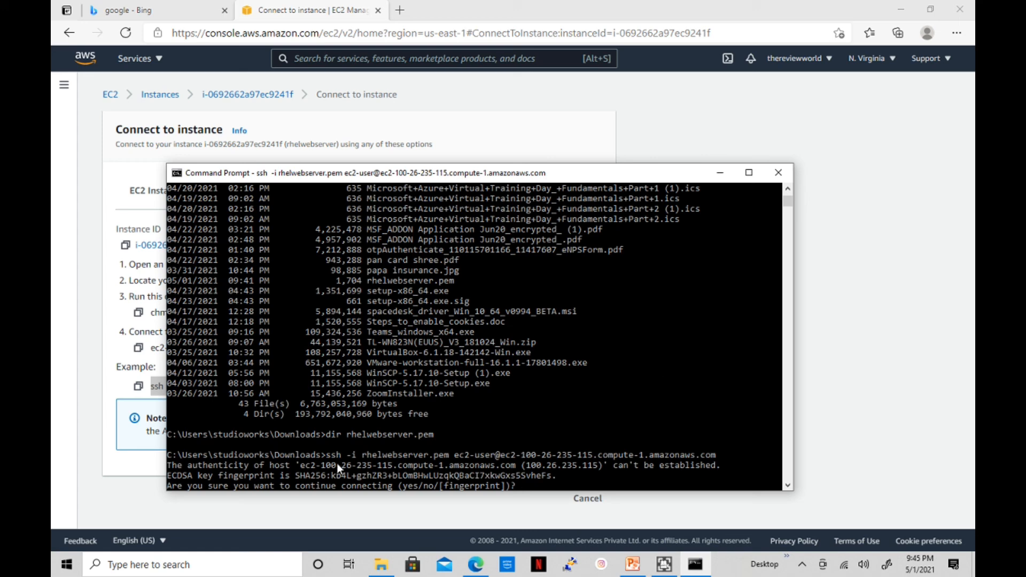
Accept the host key with 'yes', then run pwd and dir on the server
{"action": "type", "text": "yes"}
{"action": "key", "text": "Return"}
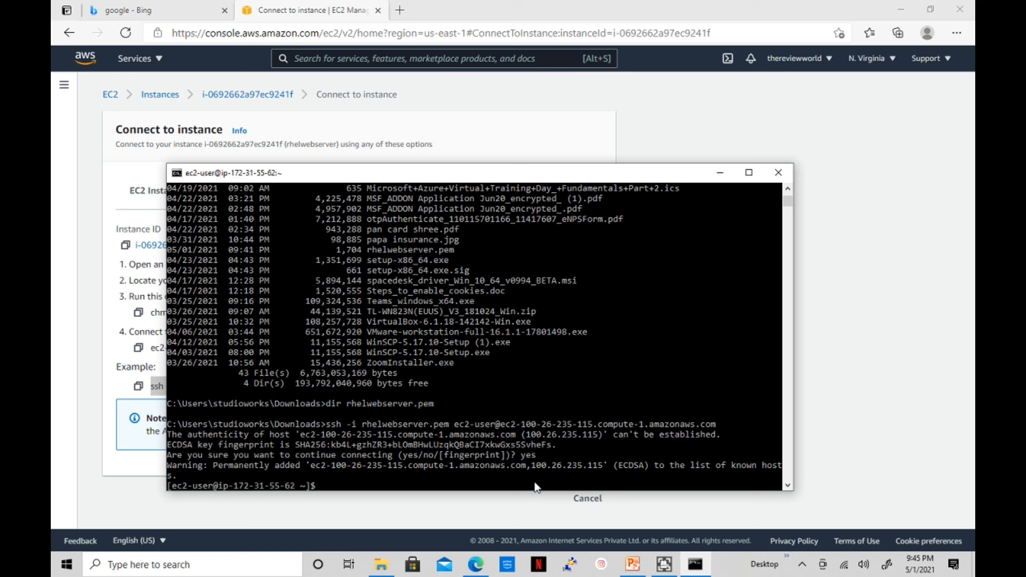
{"action": "type", "text": "pwd"}
{"action": "key", "text": "Return"}
{"action": "type", "text": "dir"}
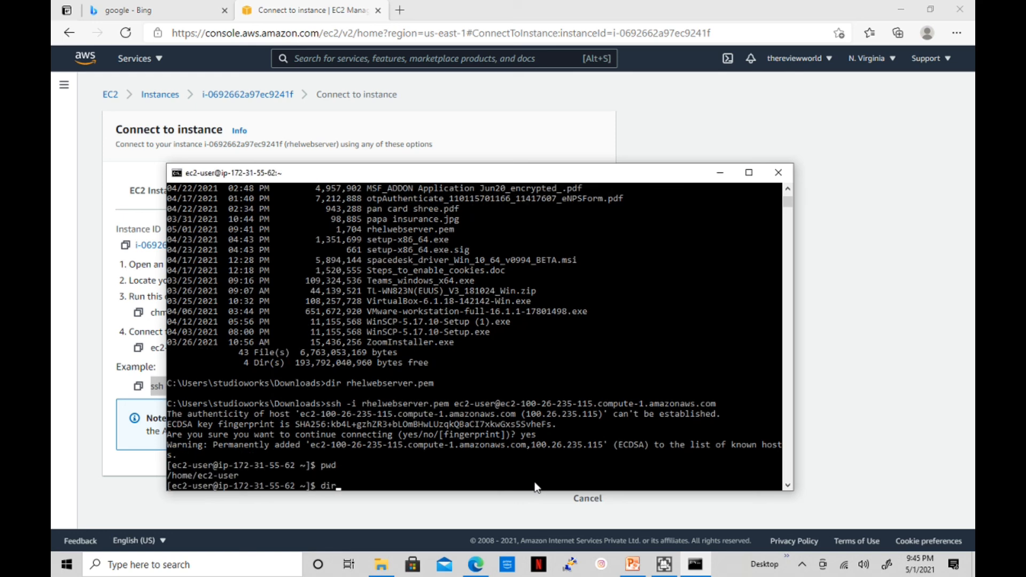
{"action": "key", "text": "Return"}
Clear the screen and run df -Th, showing the 20G xfs root at 6% used
{"action": "type", "text": "dfh"}
{"action": "key", "text": "Return"}
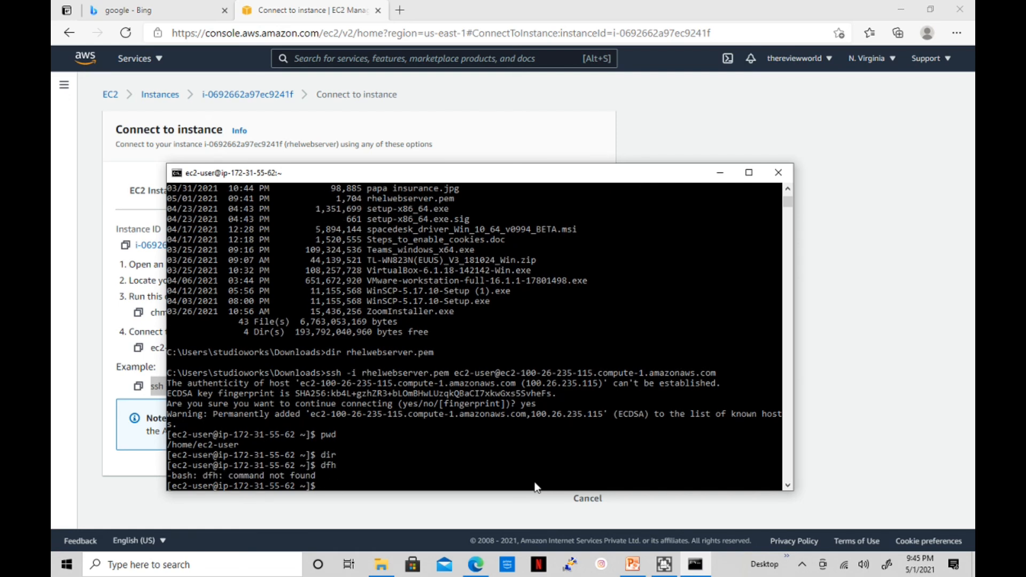
{"action": "type", "text": "clear"}
{"action": "key", "text": "Return"}
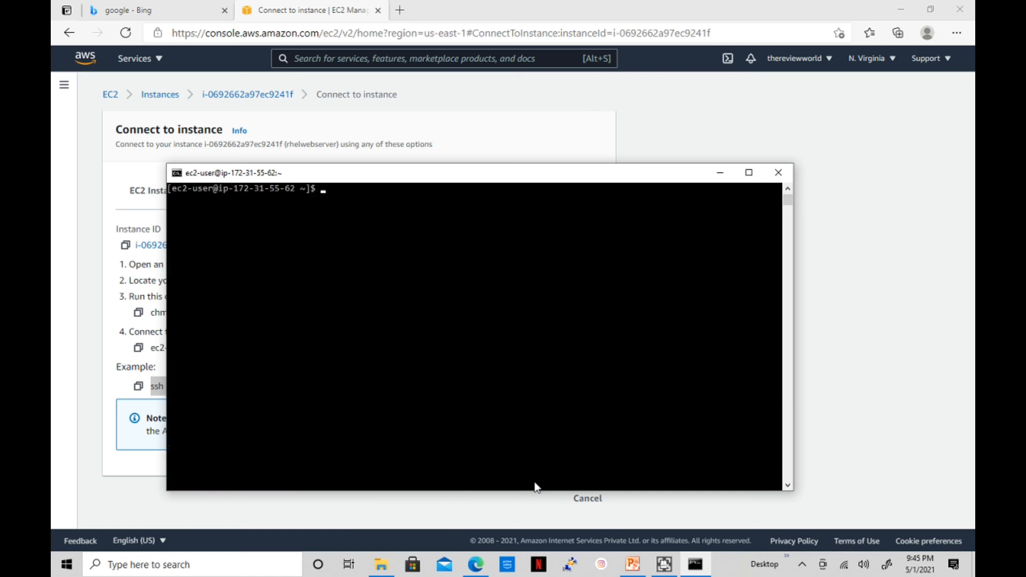
{"action": "type", "text": "df -Th"}
{"action": "key", "text": "Return"}
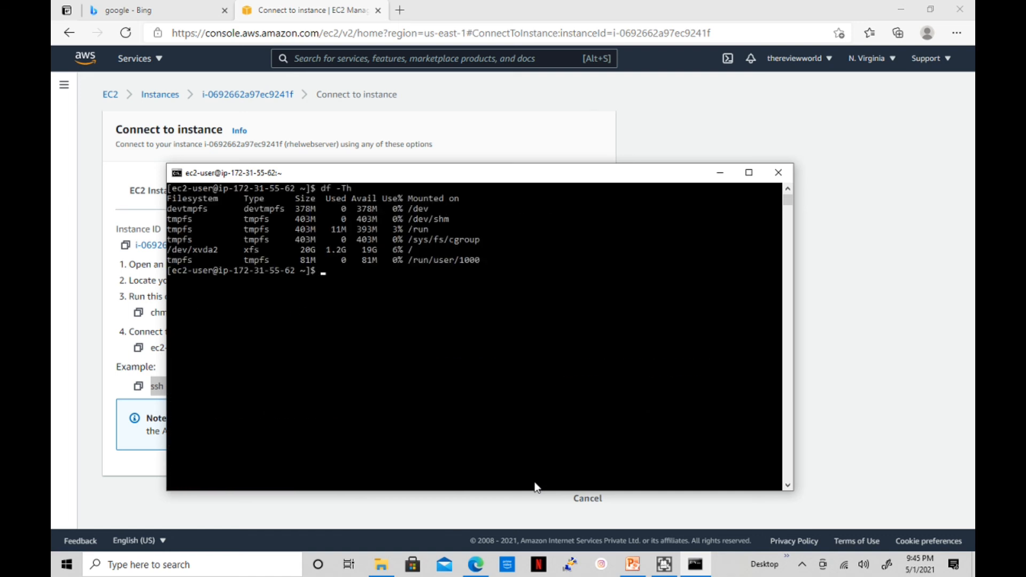